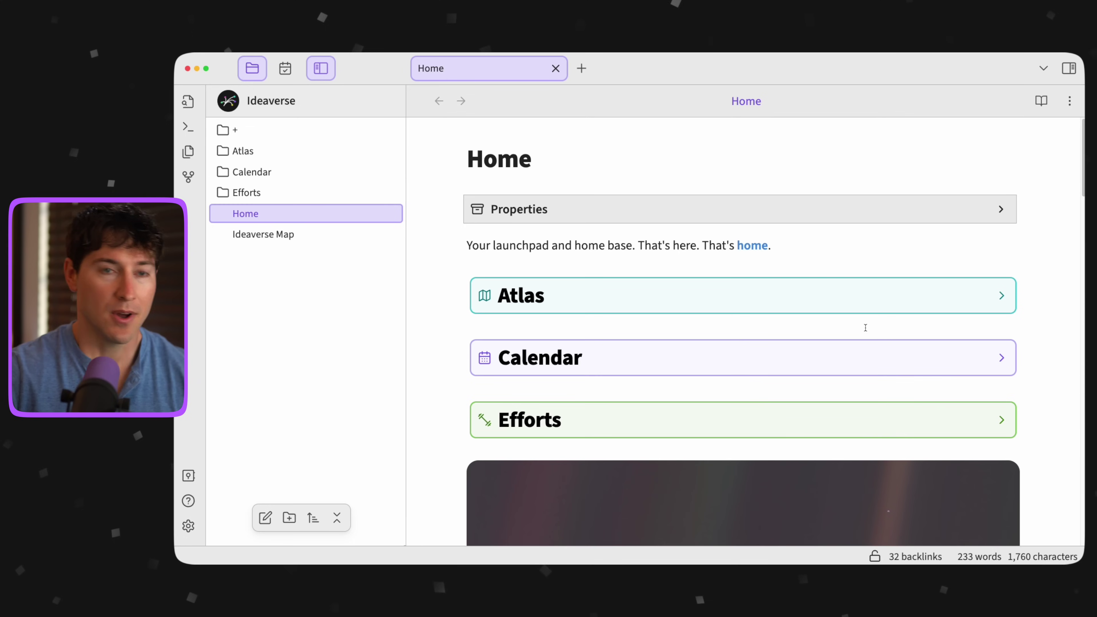
# Create a new blank note in a fresh tab titled 'Just start'
pyautogui.click(582, 69)
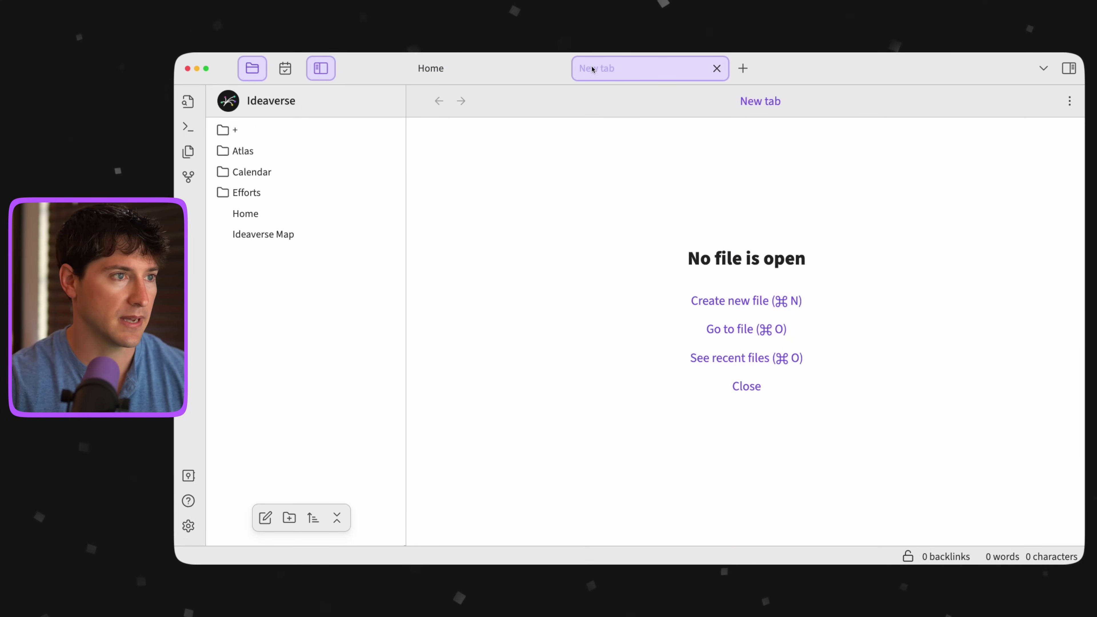
pyautogui.click(747, 301)
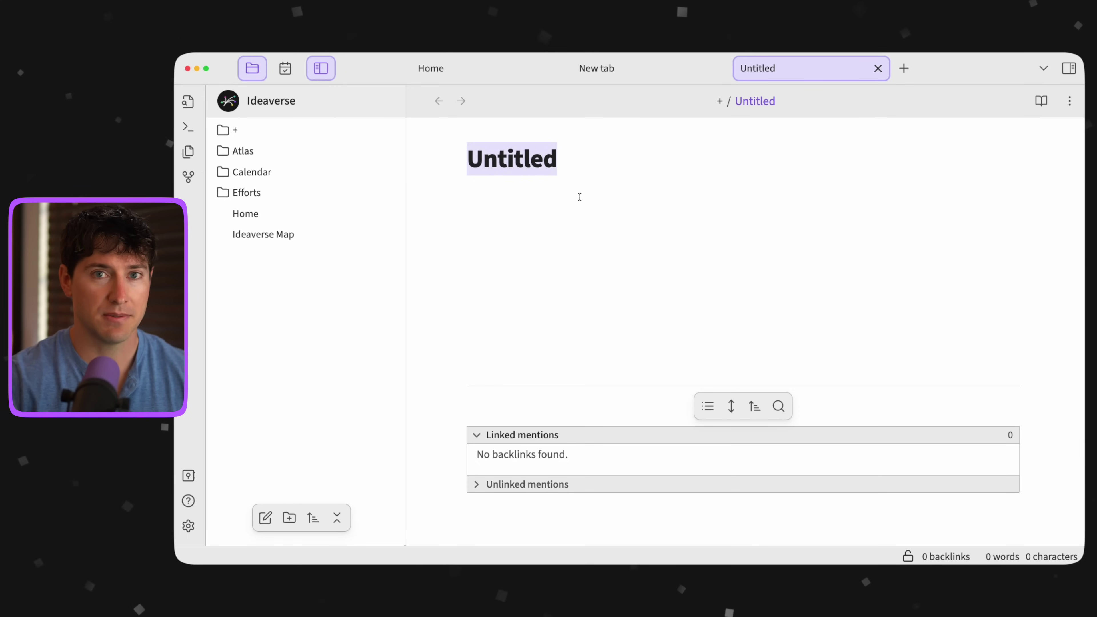
pyautogui.write('Just s')
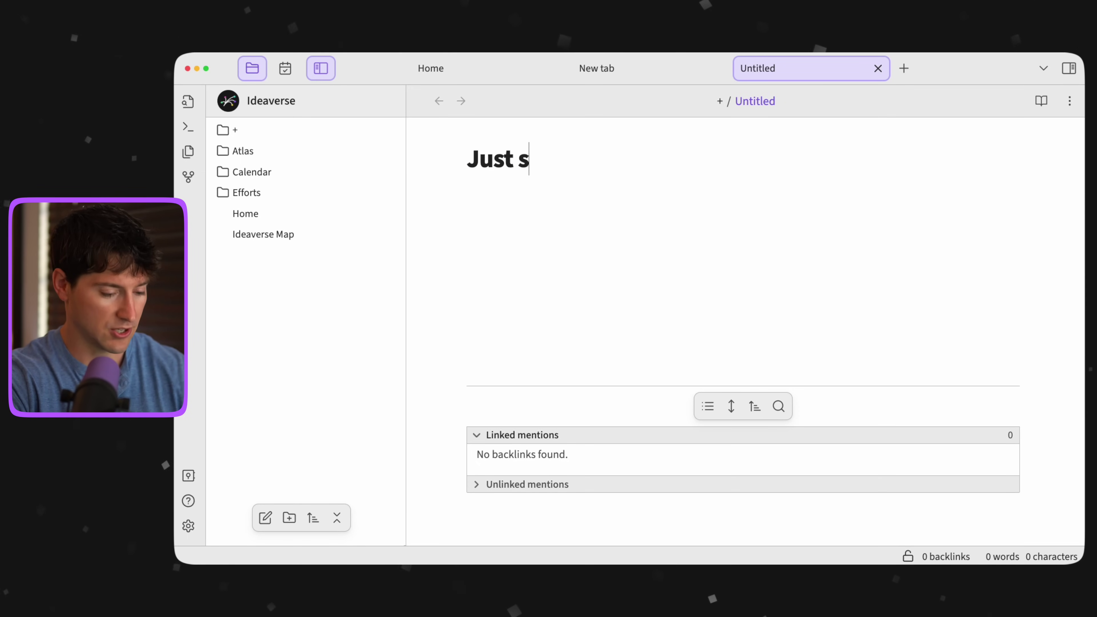
pyautogui.write('tart')
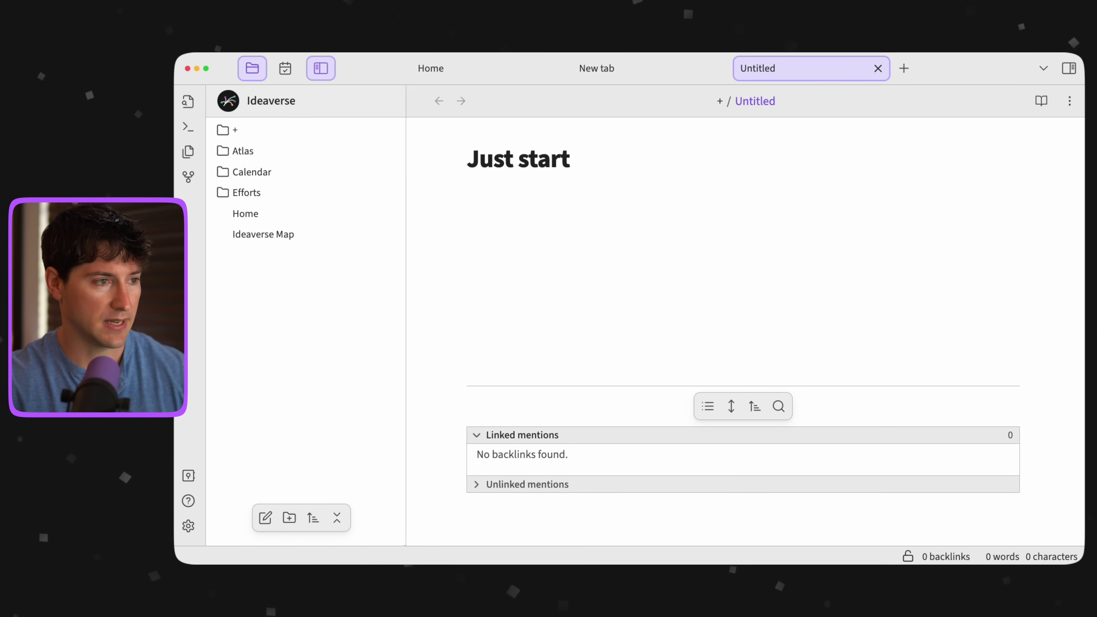
pyautogui.press('Return')
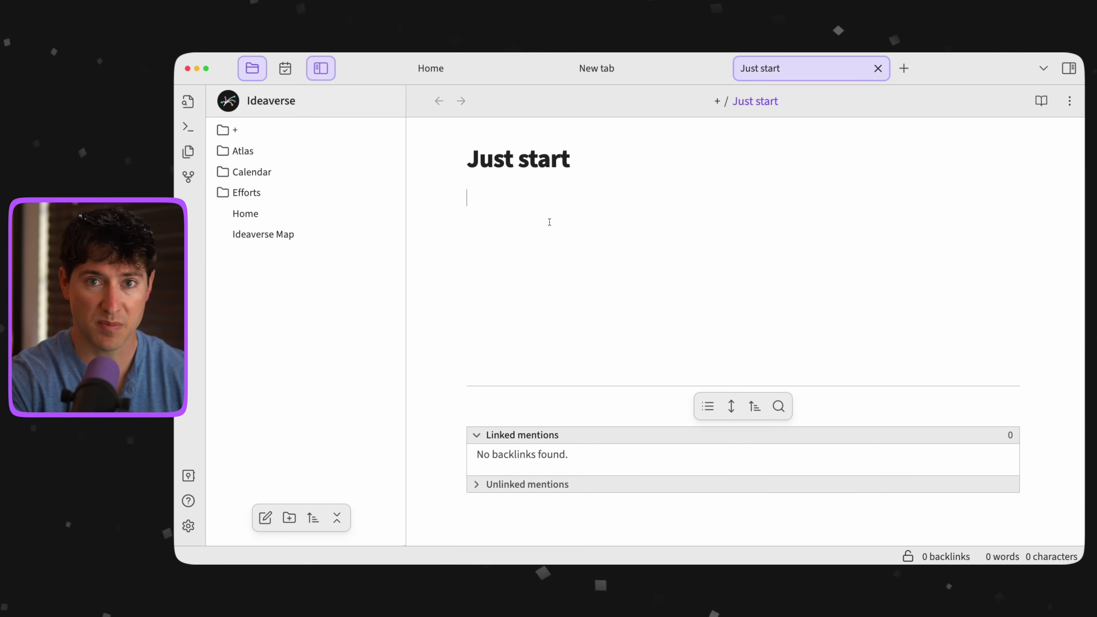
# Insert a link to the + Start Here note in the body
pyautogui.write('[')
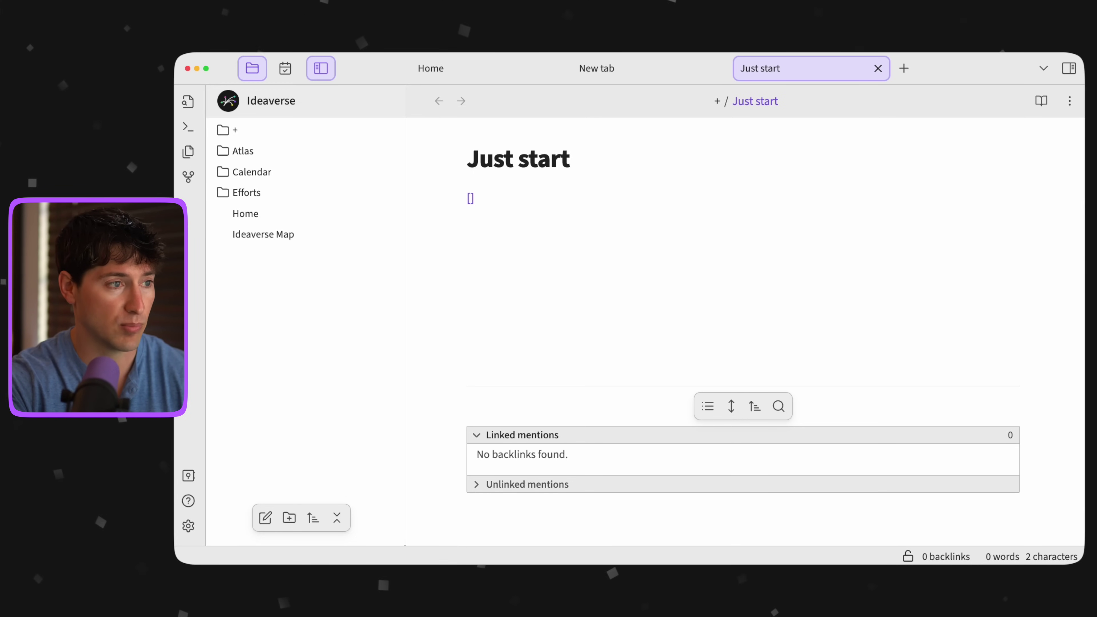
pyautogui.write('[')
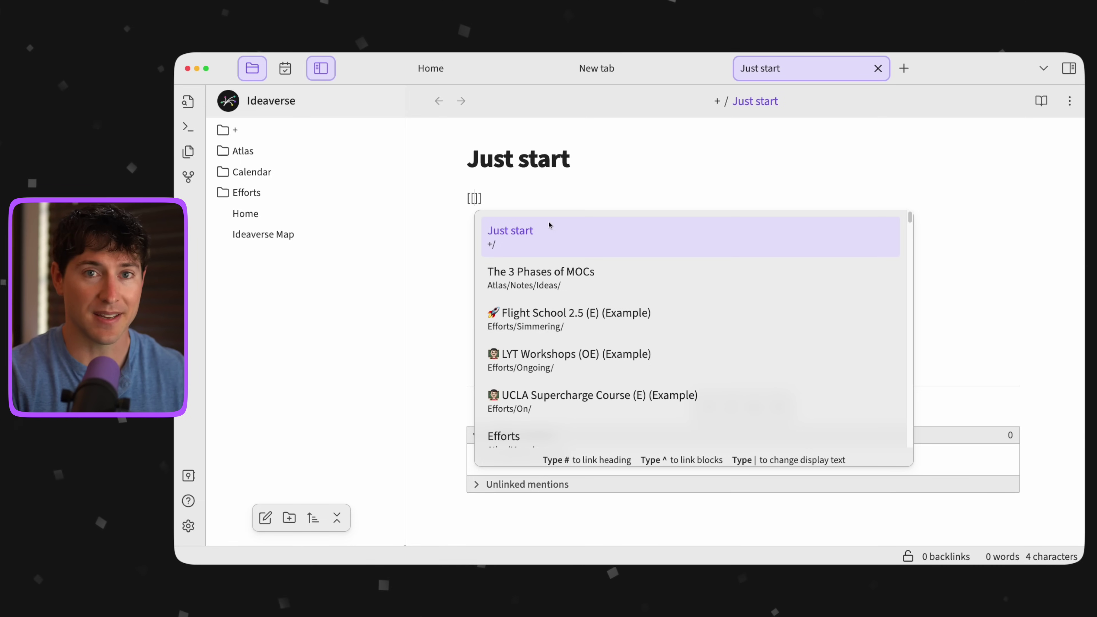
pyautogui.write('start')
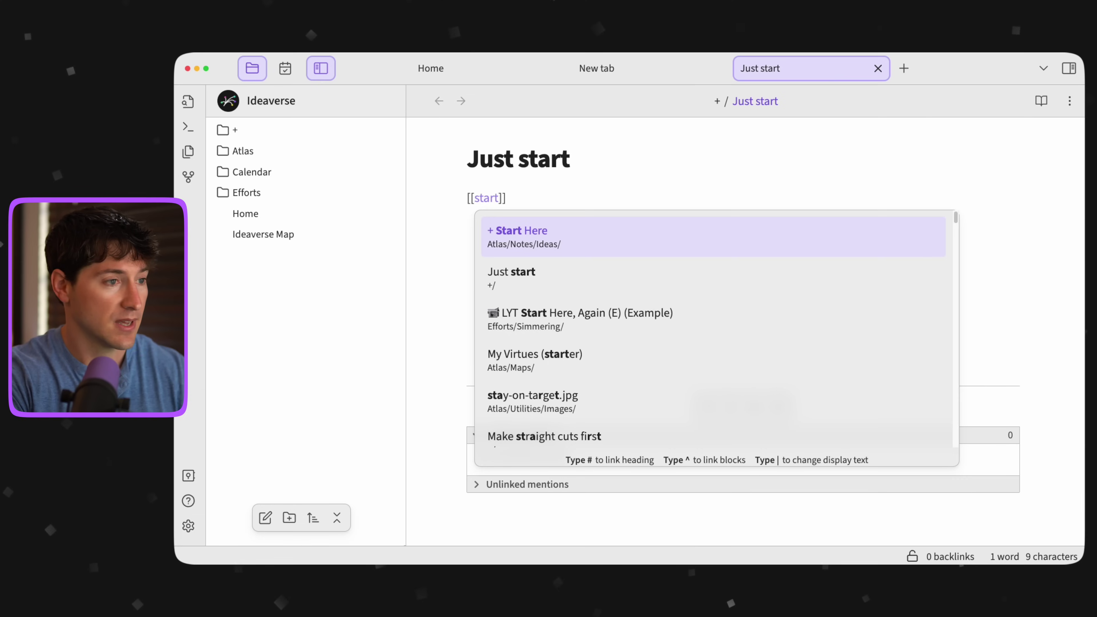
pyautogui.click(555, 238)
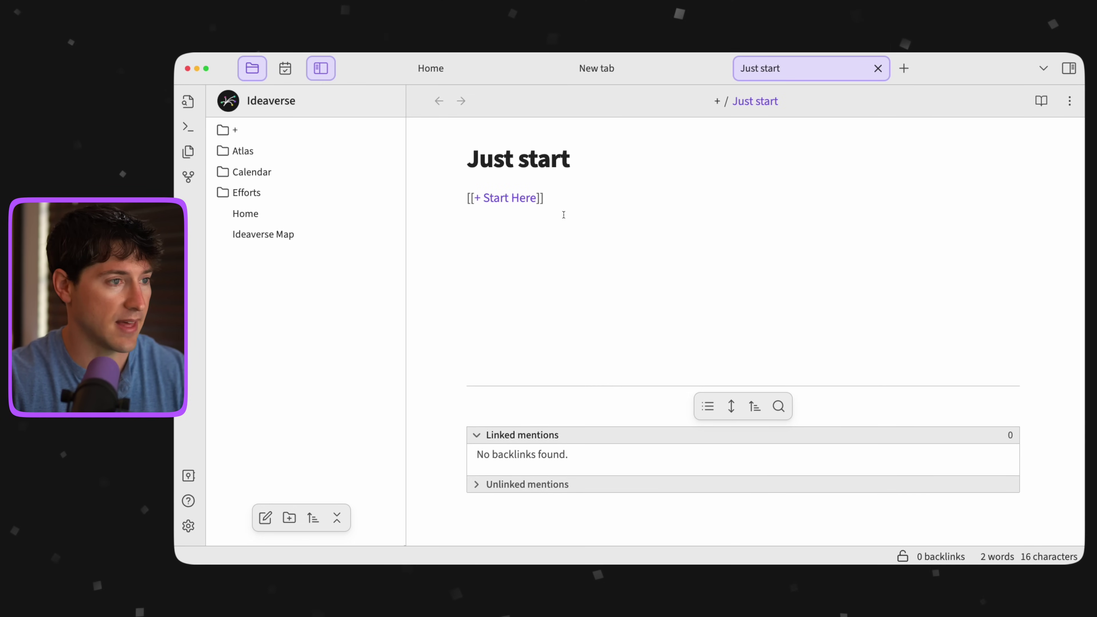
# Finish the link, open + Start Here in a new tab, and switch between both tabs
pyautogui.press('Return')
pyautogui.press('Return')
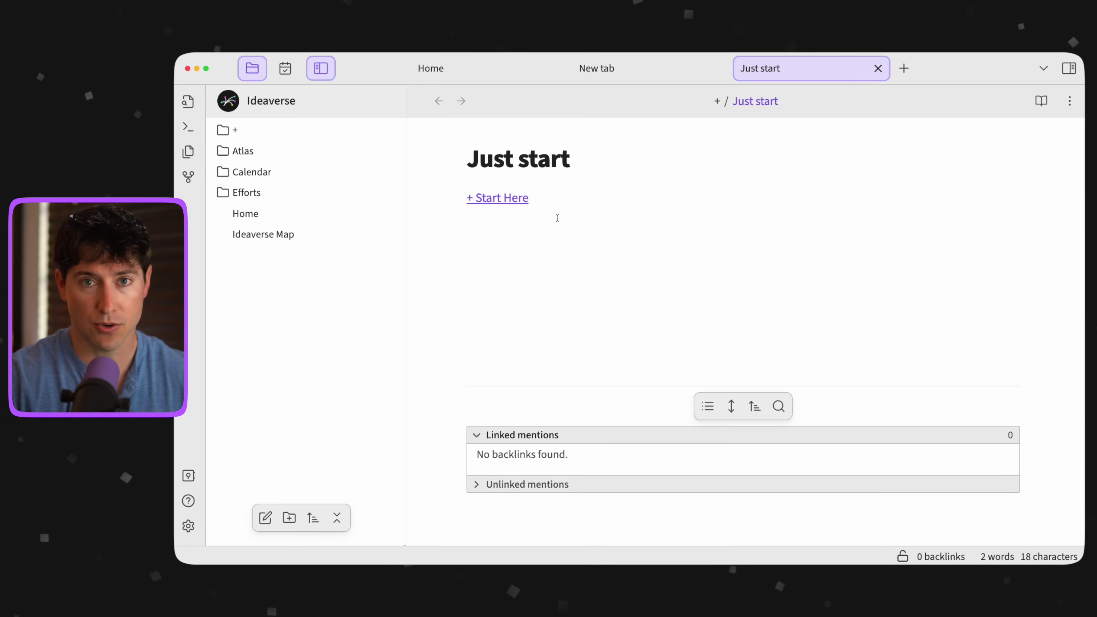
pyautogui.keyDown('super'); pyautogui.click(511, 199); pyautogui.keyUp('super')
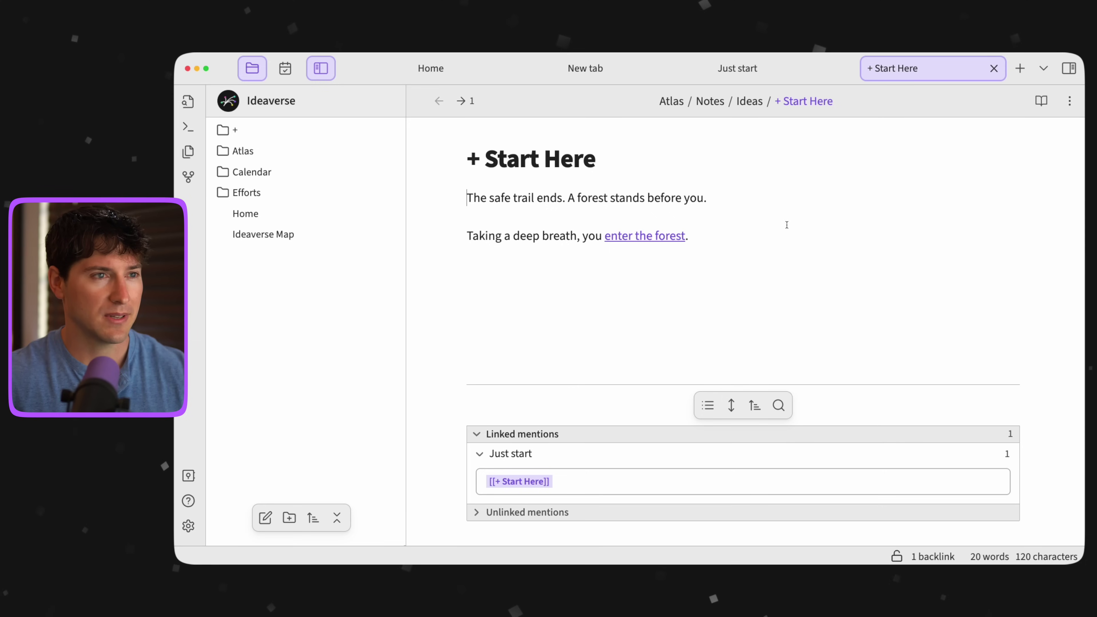
pyautogui.click(788, 67)
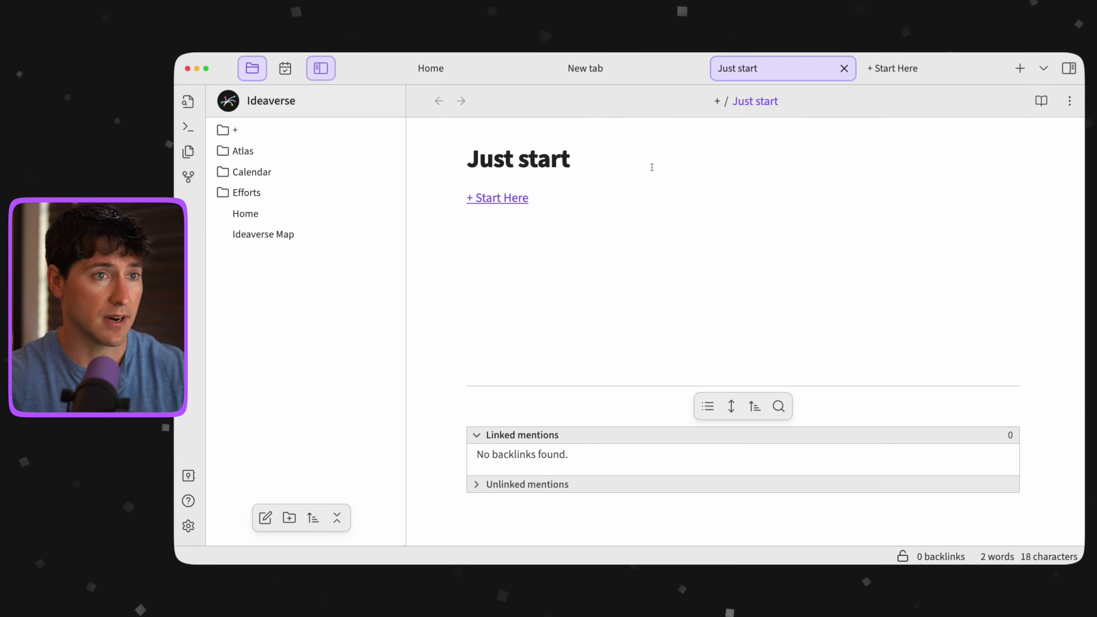
pyautogui.click(916, 71)
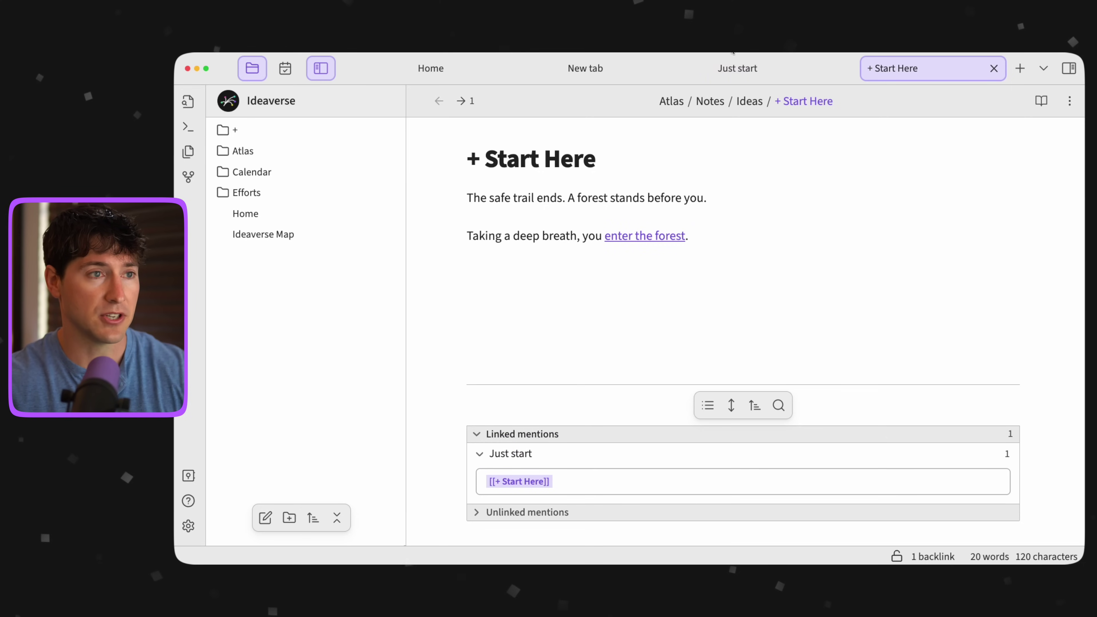
# Retitle the Just start note 'A journey of a thousand miles starts with a single step'
pyautogui.click(737, 75)
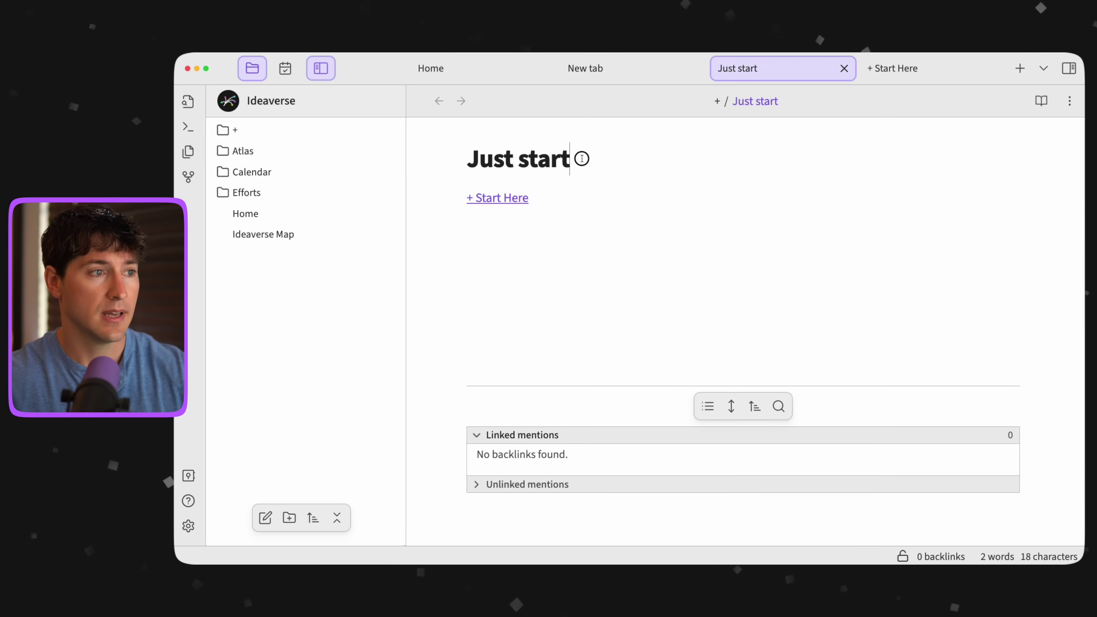
pyautogui.tripleClick(579, 159)
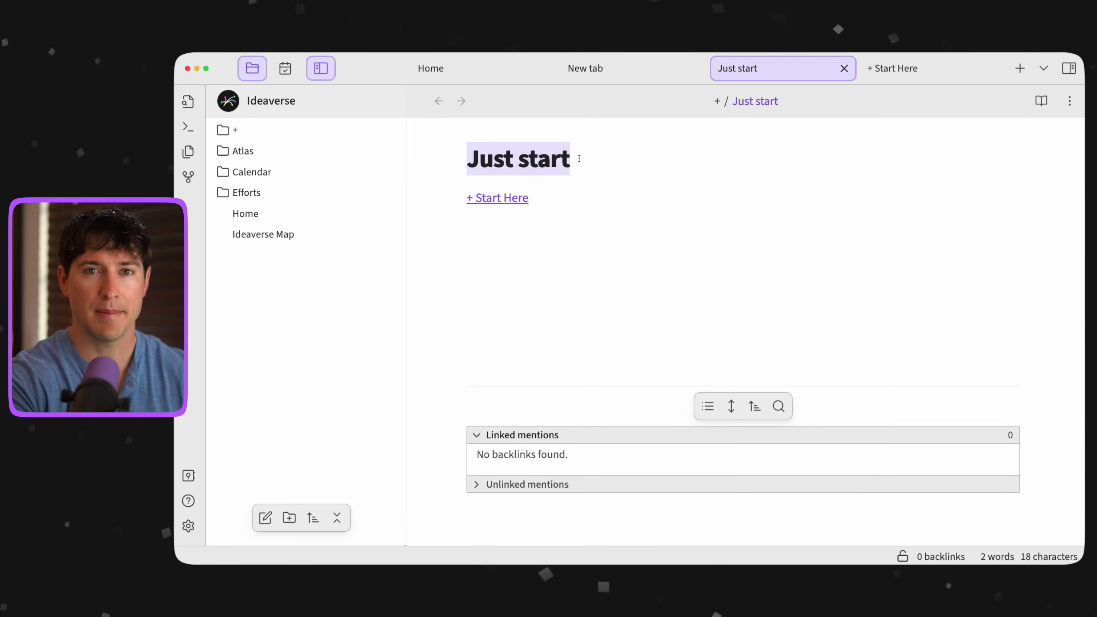
pyautogui.write('A j')
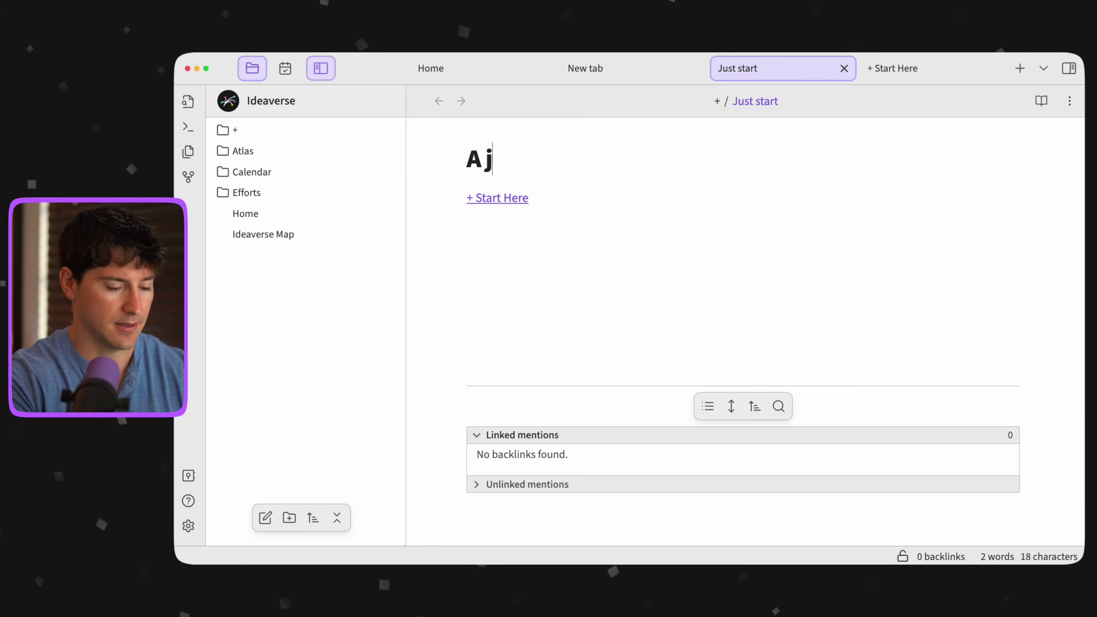
pyautogui.write('ourney of a ')
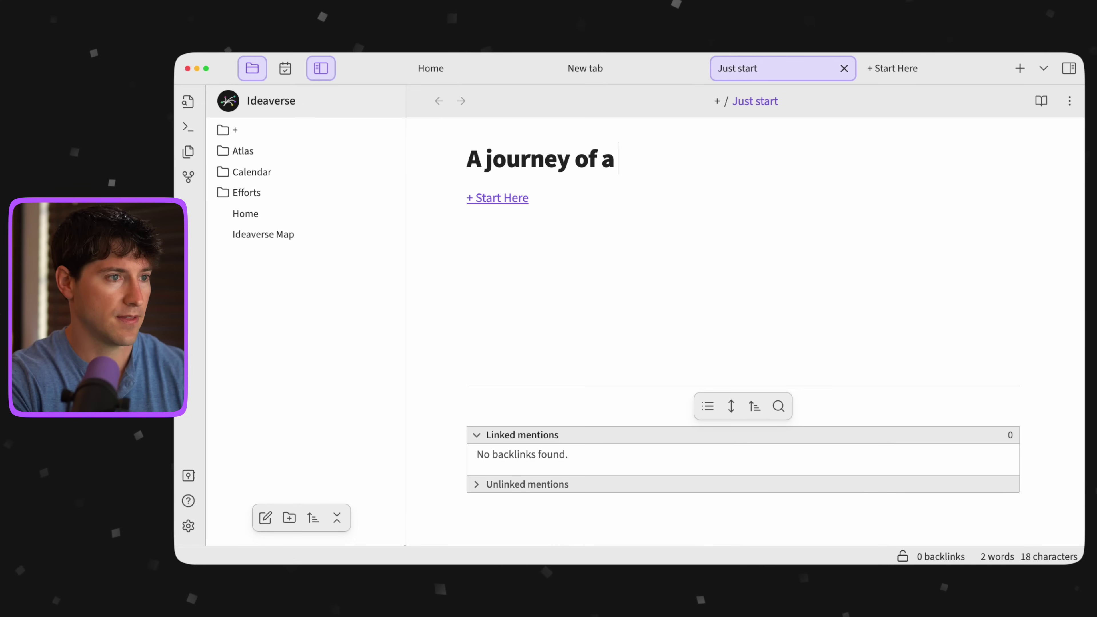
pyautogui.write('thousand mi')
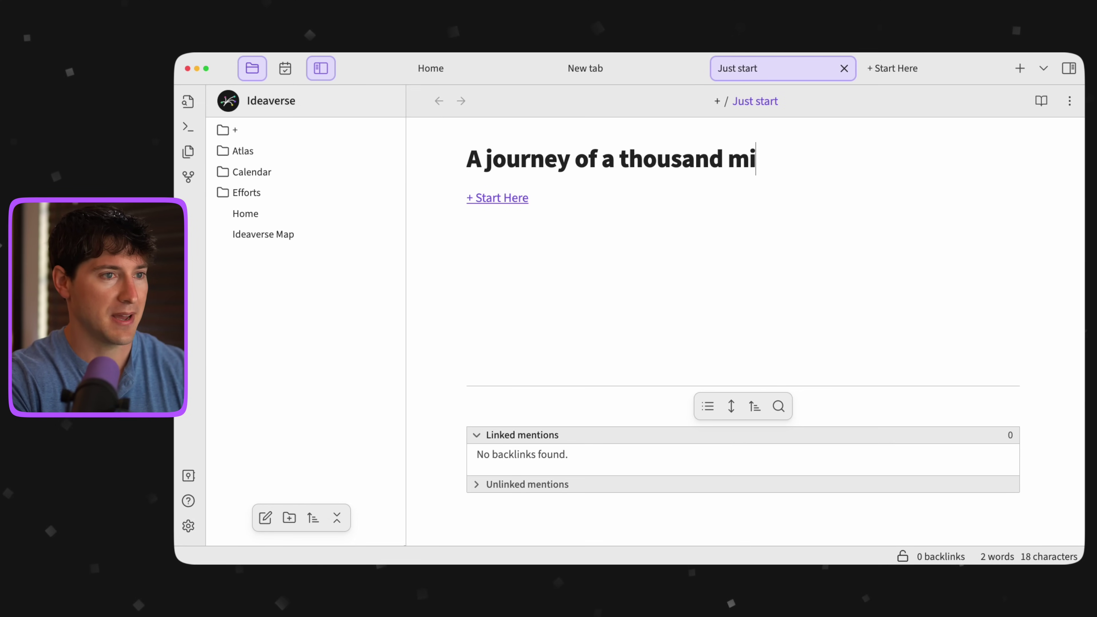
pyautogui.write('les star')
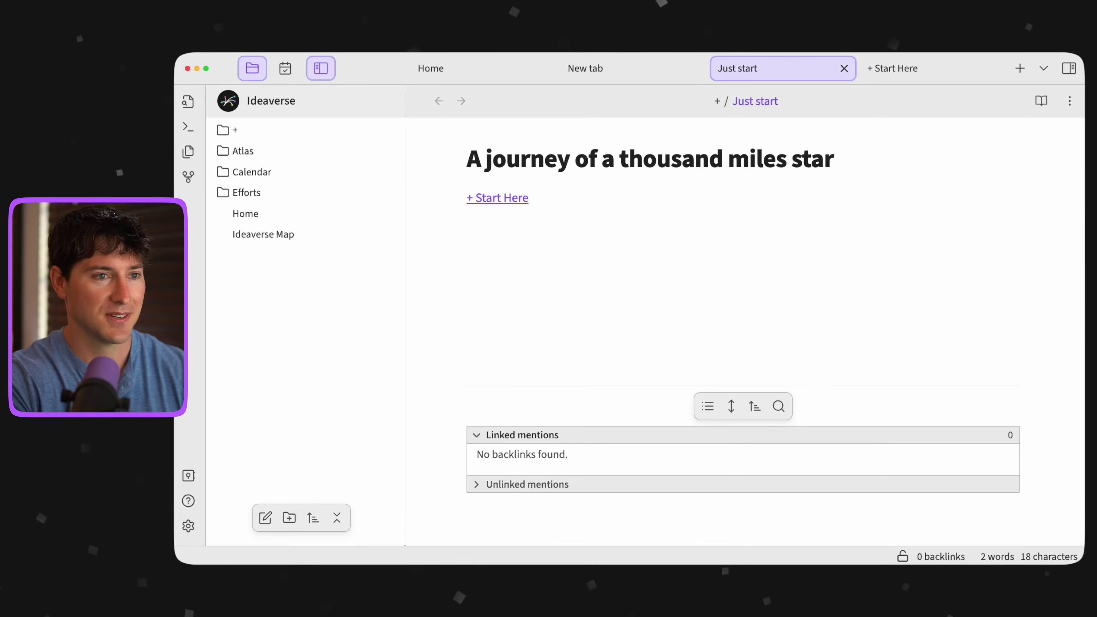
pyautogui.write('ts with a s')
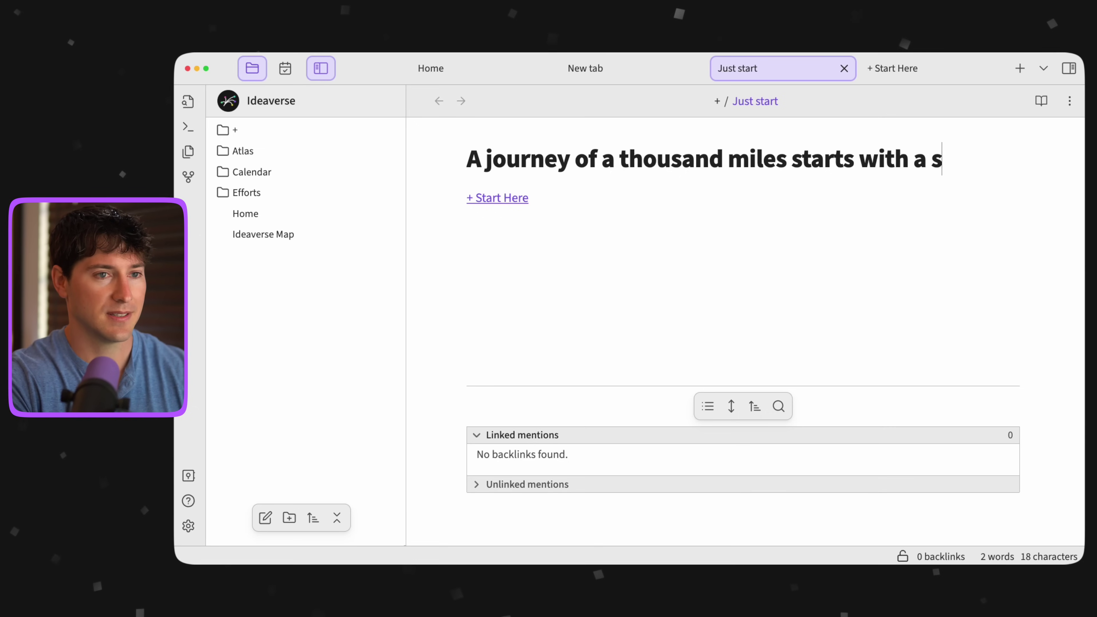
pyautogui.write('ingle step')
pyautogui.press('Return')
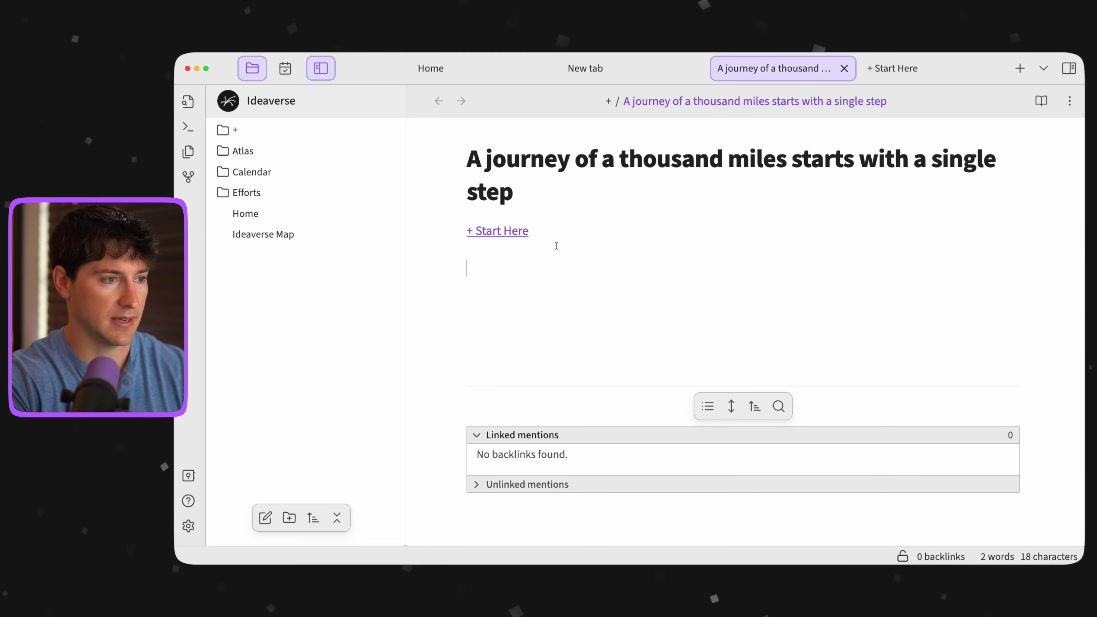
# Add the attribution line in the body, reading 'by Laozi' with no bullet
pyautogui.write('- Laozi')
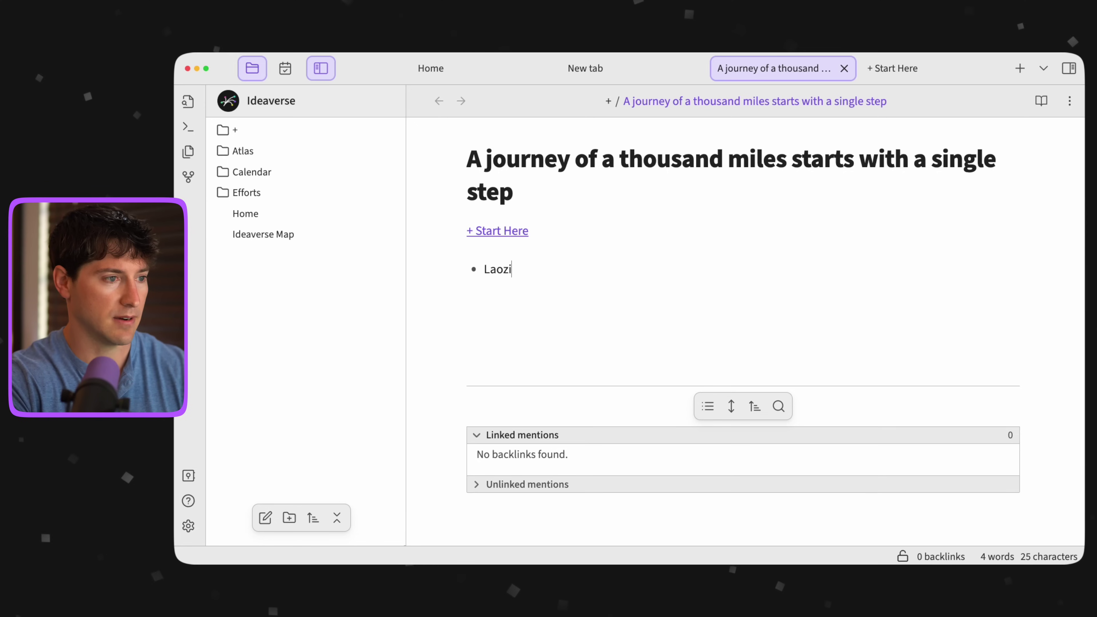
pyautogui.click(478, 268)
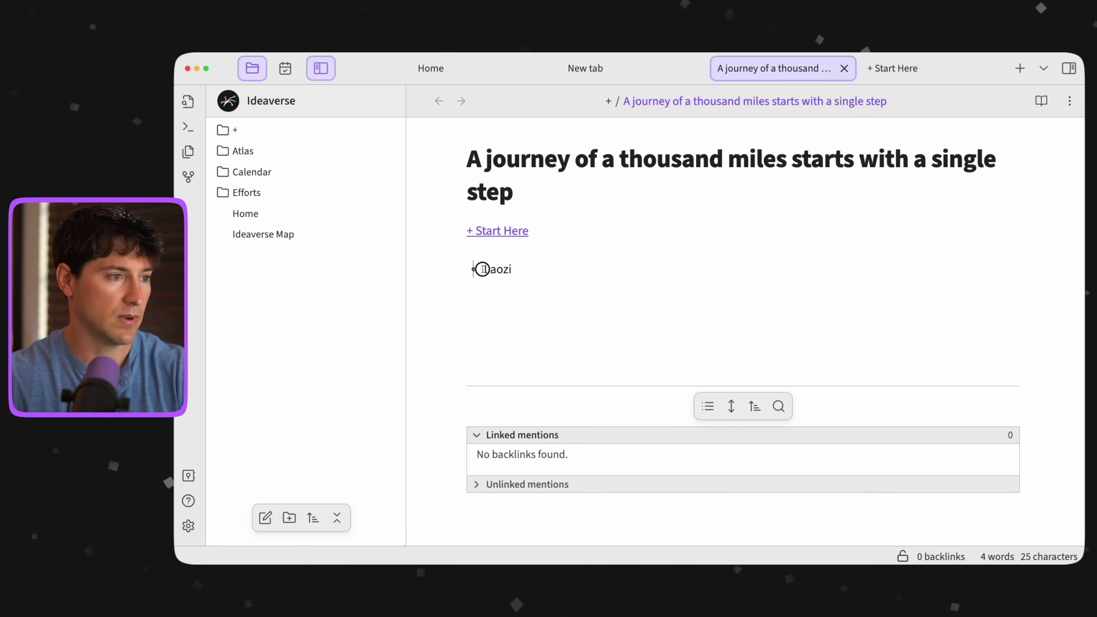
pyautogui.press('BackSpace')
pyautogui.write('by')
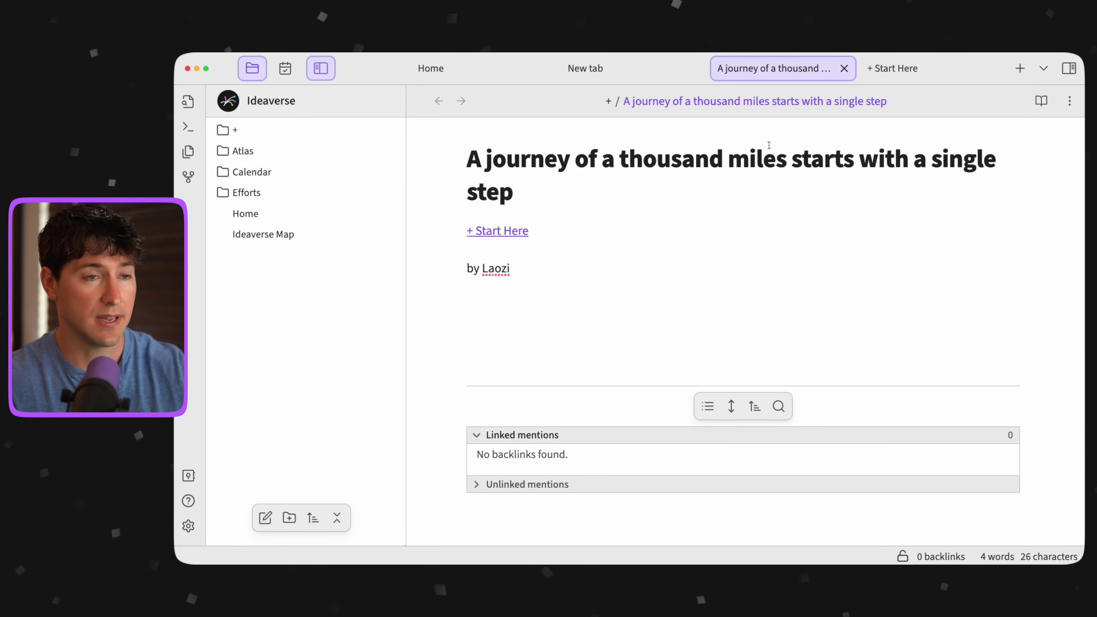
# Check the backlink on + Start Here, then go back to the journey note
pyautogui.click(899, 67)
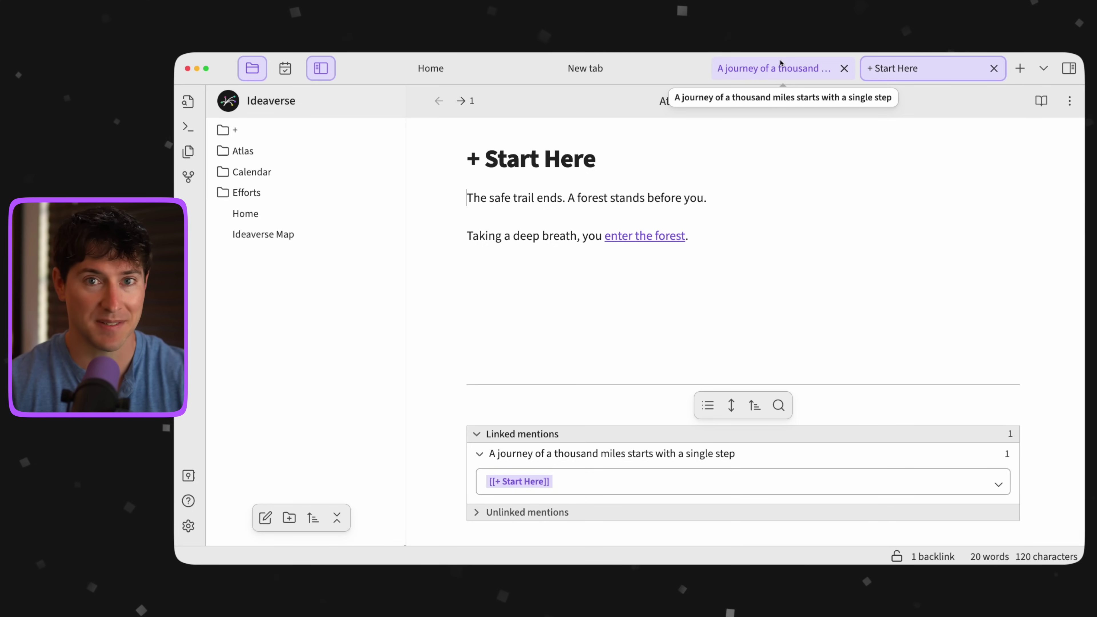
pyautogui.click(812, 72)
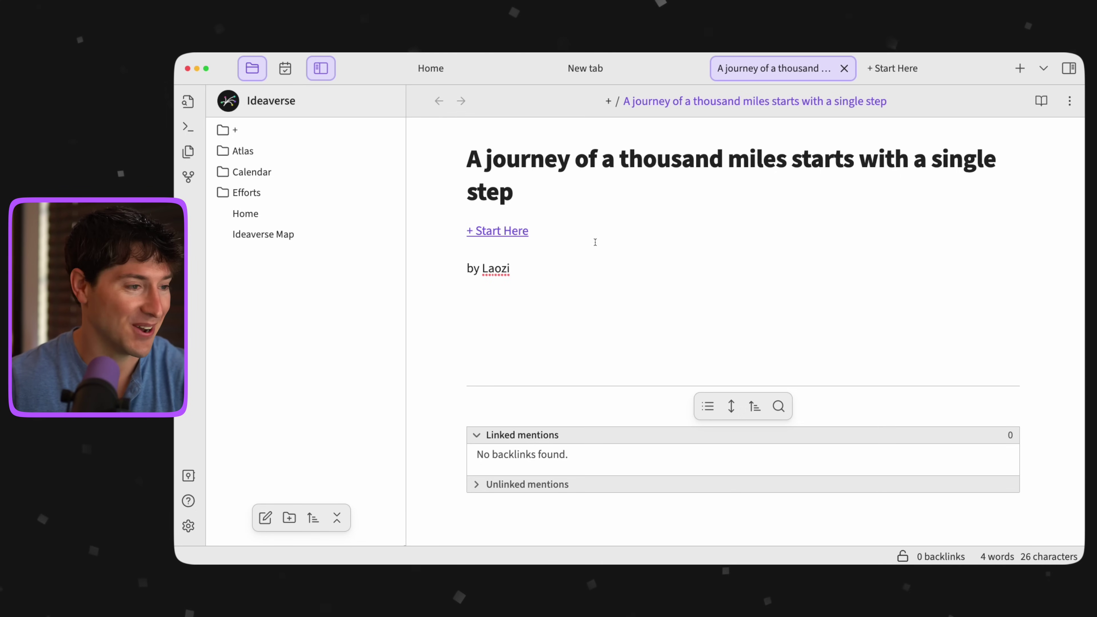
# Insert a [[Habits Map]] link on a new line under 'by Laozi' and let it render
pyautogui.press('Return')
pyautogui.press('Return')
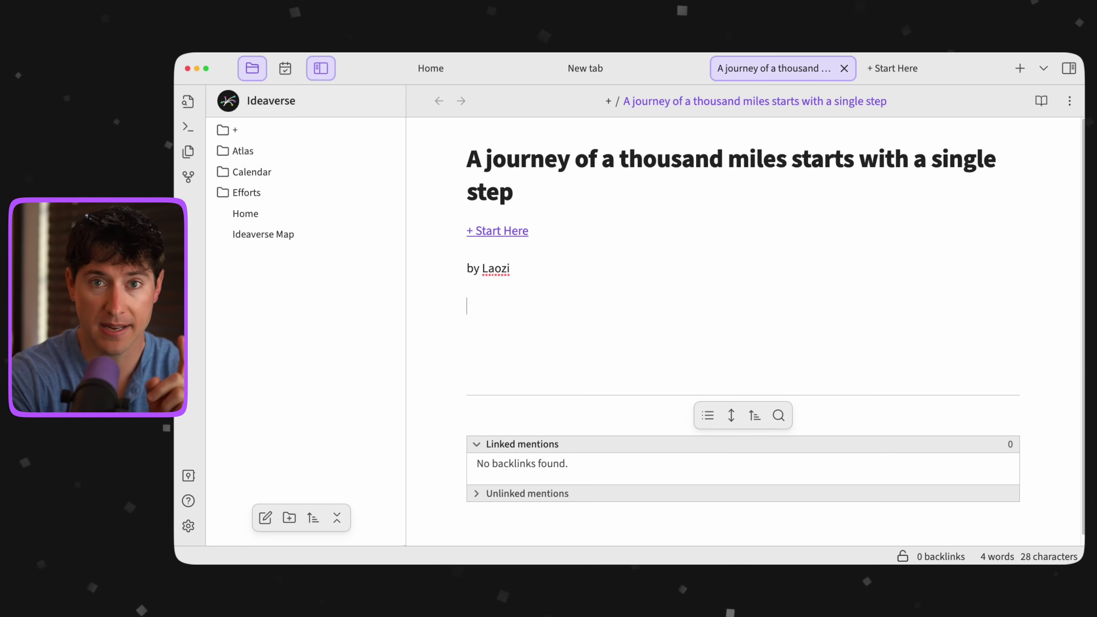
pyautogui.write('[[')
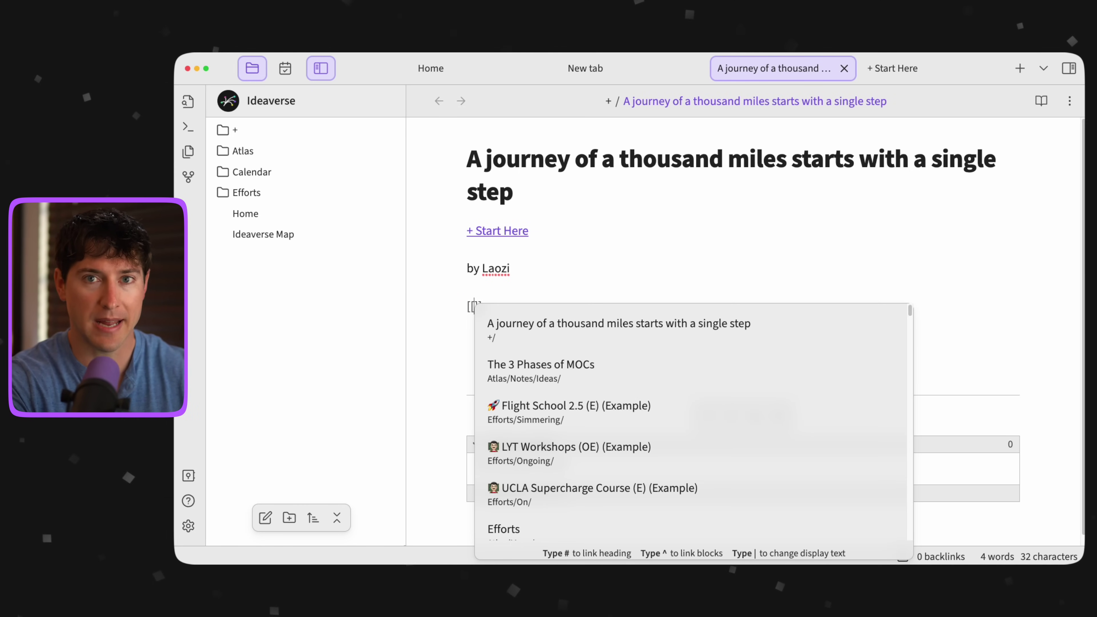
pyautogui.write('habit')
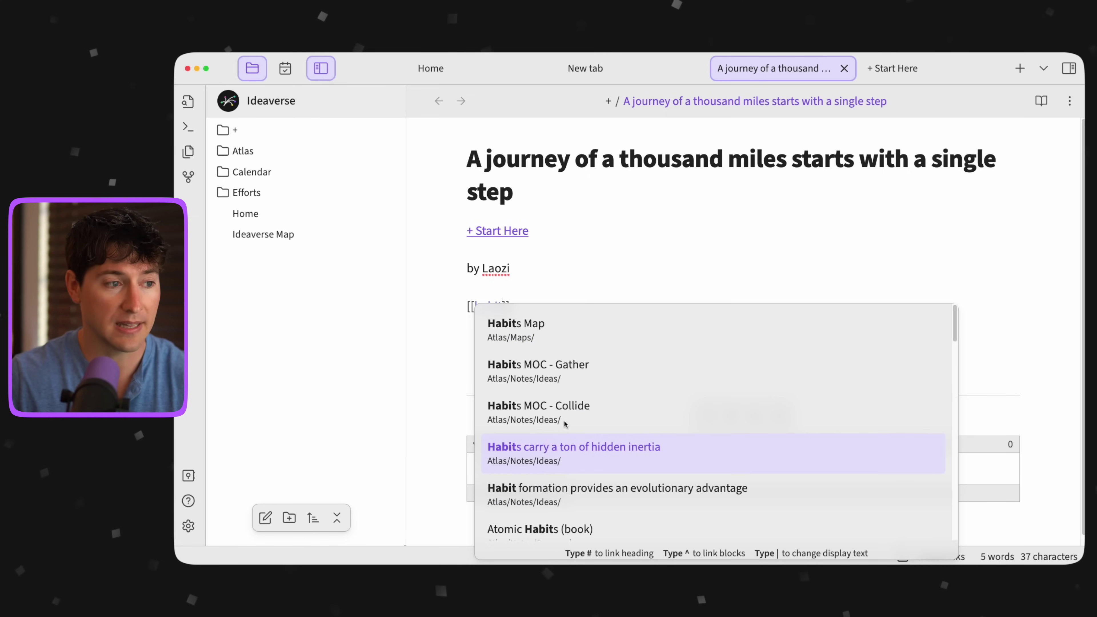
pyautogui.click(559, 333)
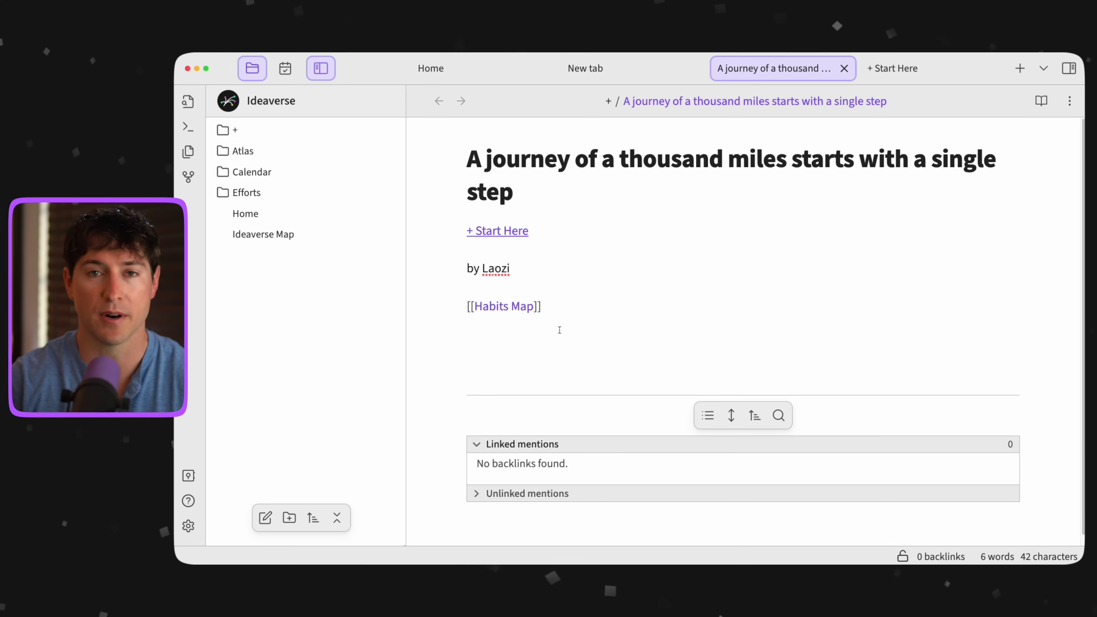
pyautogui.press('Up')
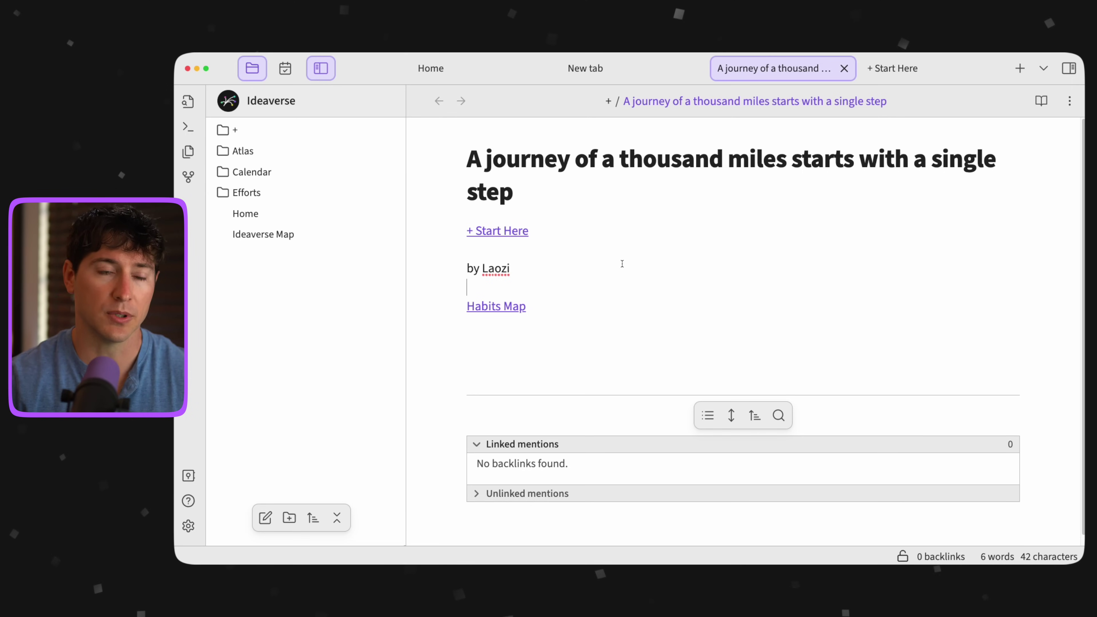
# Open Habits Map from the journey note's link and scroll through its sections
pyautogui.click(509, 308)
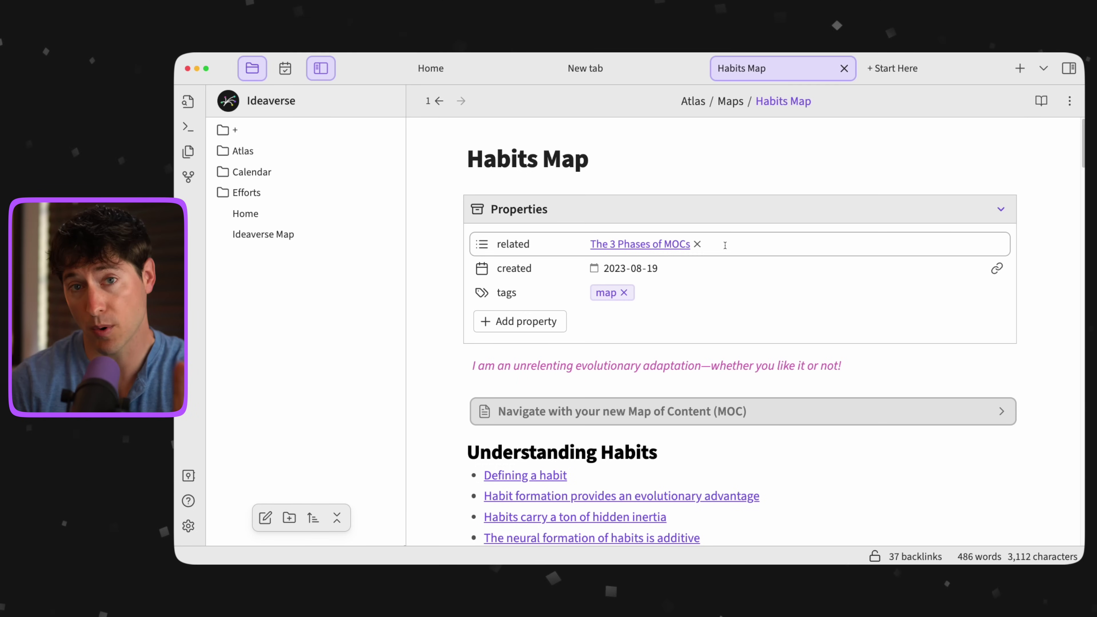
pyautogui.scroll(-1, 558, 250)
pyautogui.scroll(-10, 559, 249)
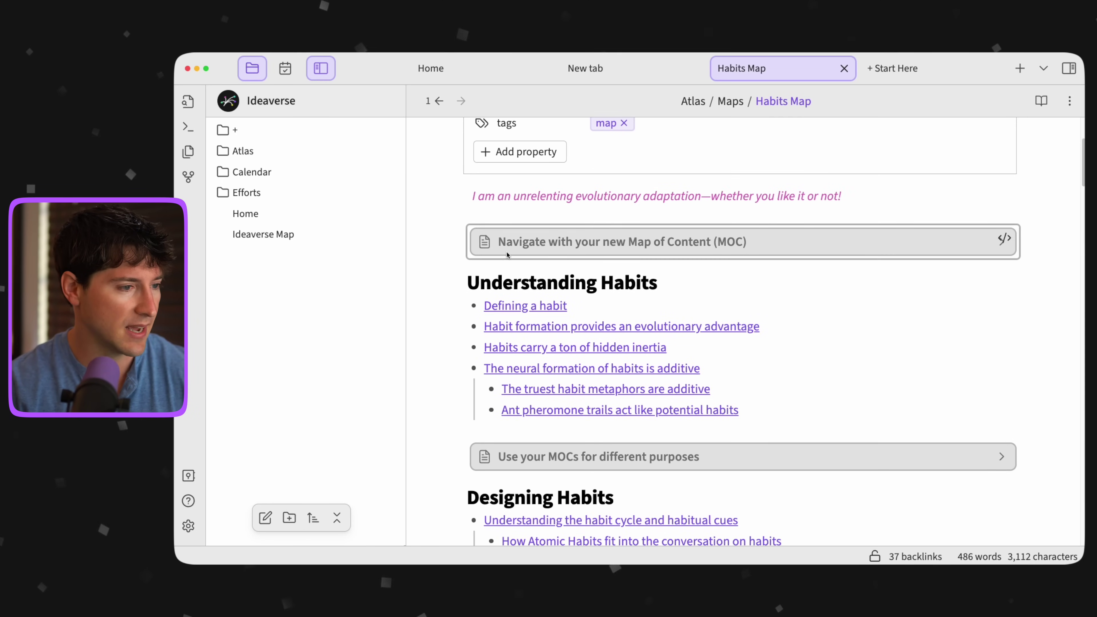
pyautogui.scroll(-8, 453, 277)
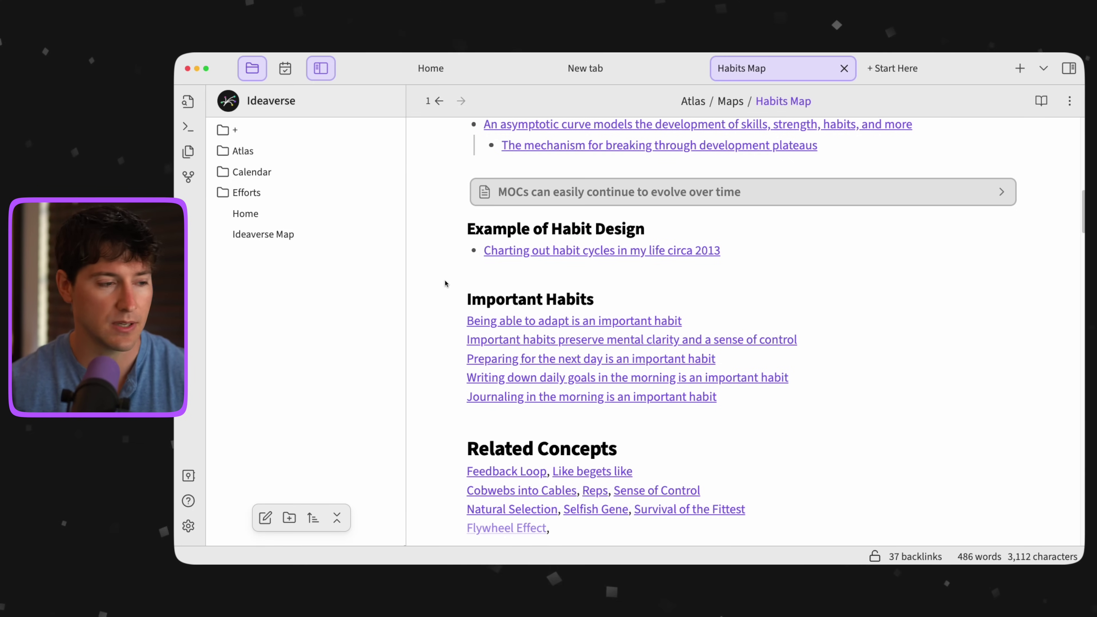
# Follow links Defining a habit → Feedback Loop → 'Habits carry a ton of hidden inertia'
pyautogui.scroll(4, 527, 318)
pyautogui.scroll(9, 527, 317)
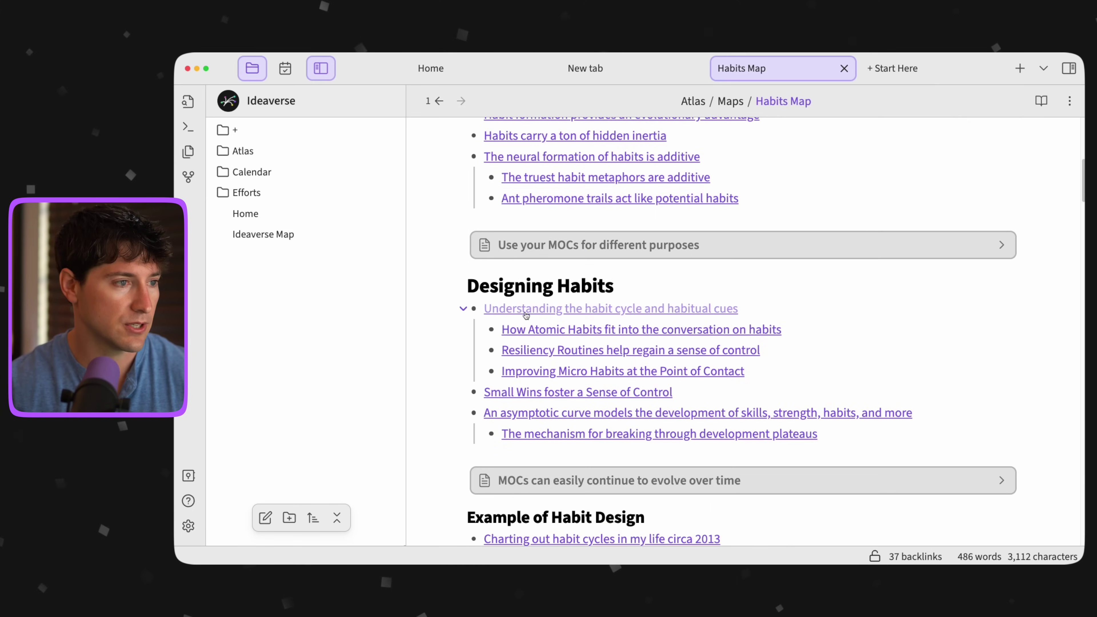
pyautogui.click(535, 330)
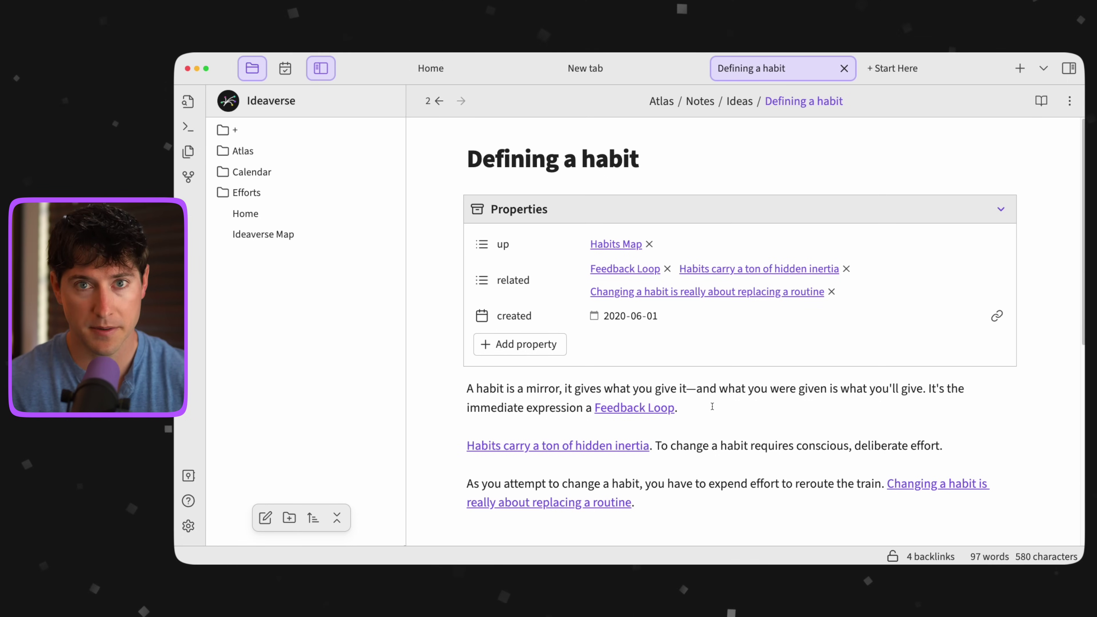
pyautogui.click(565, 428)
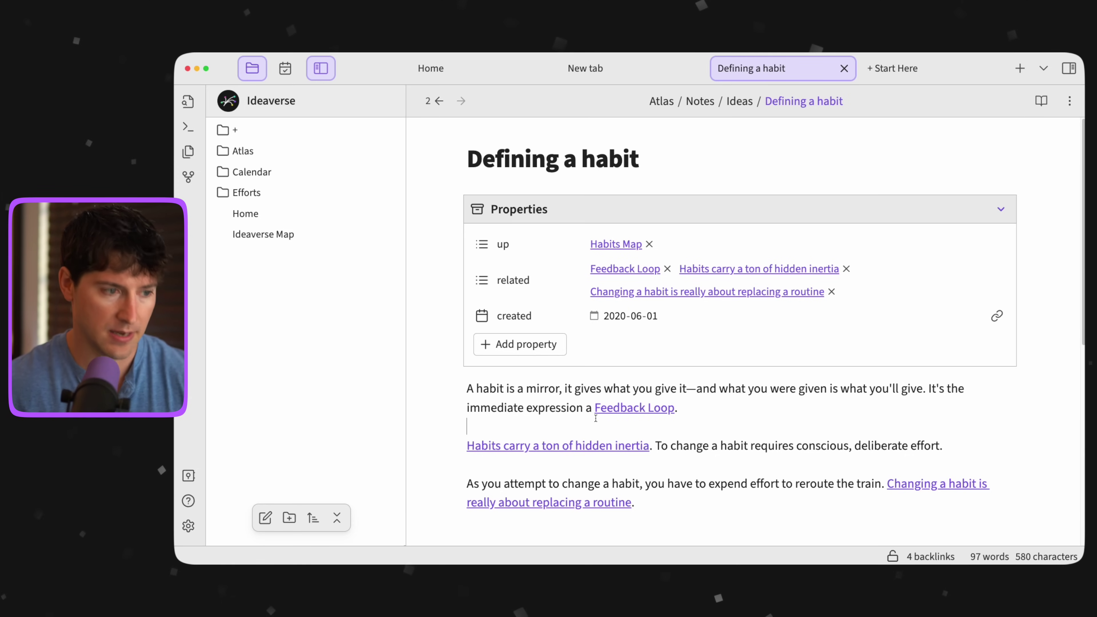
pyautogui.click(624, 409)
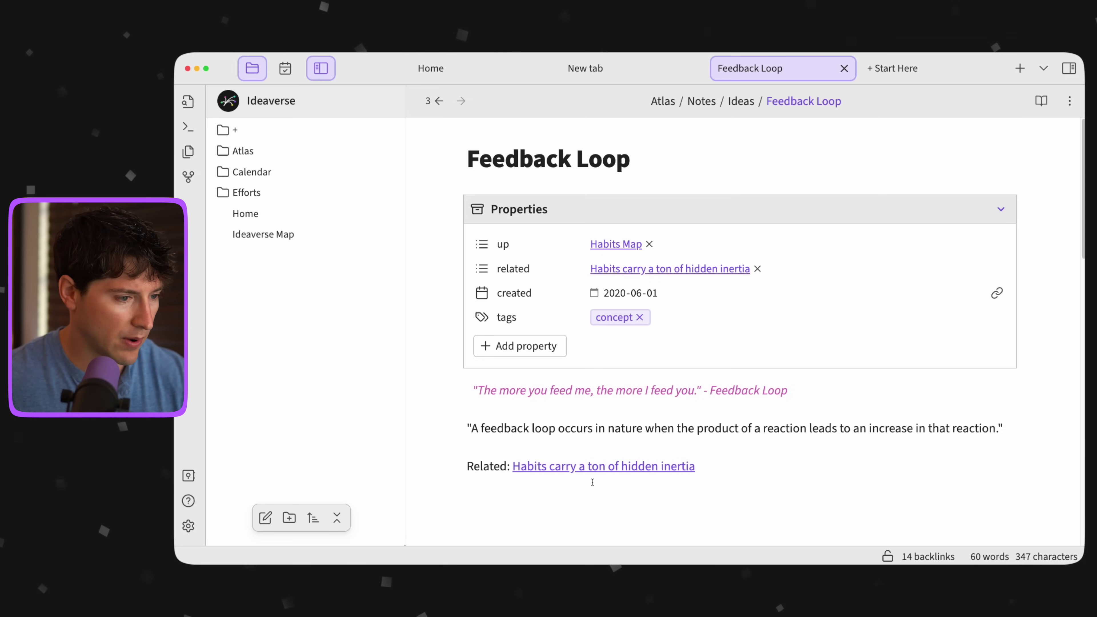
pyautogui.click(618, 467)
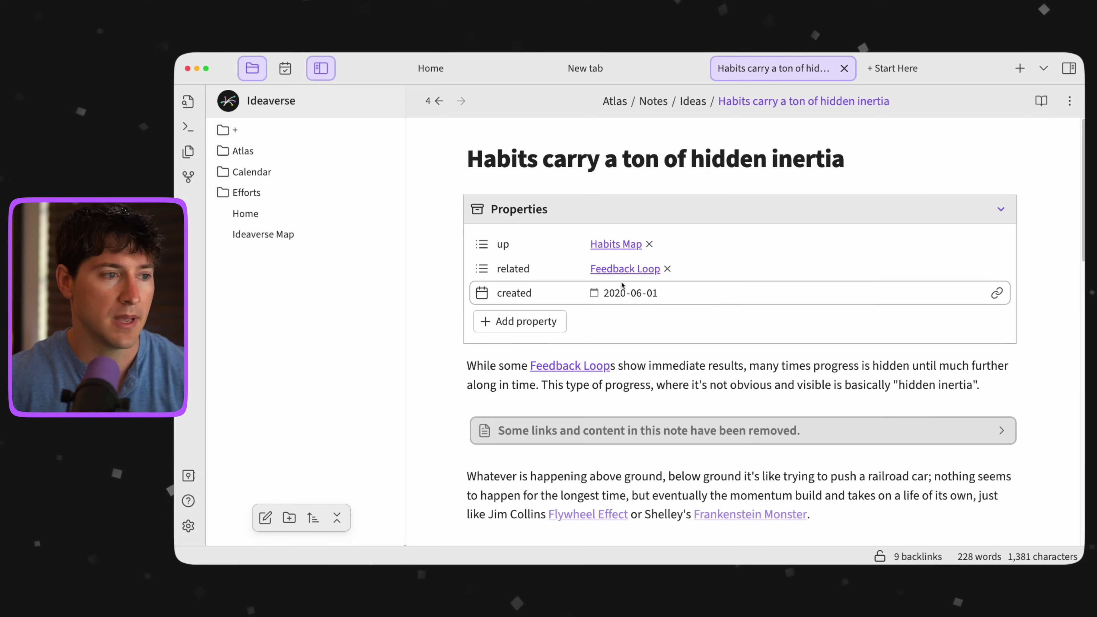
# Climb via up/related links: Habits Map, The 3 Phases of MOCs, MOCs Overview, Ideaverse Map, Home
pyautogui.click(618, 245)
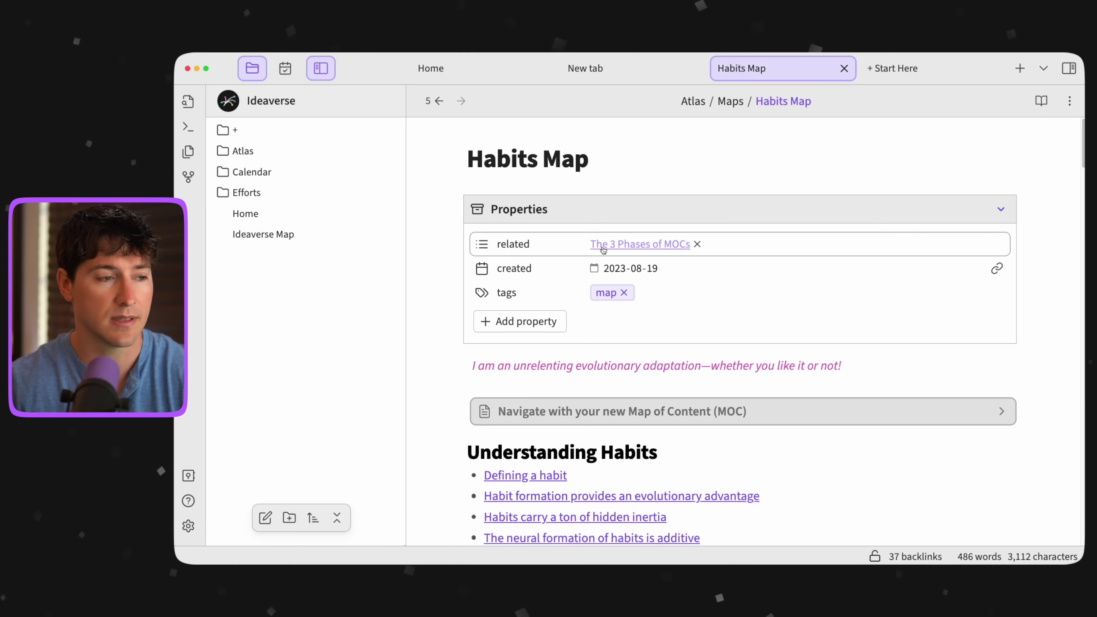
pyautogui.click(603, 245)
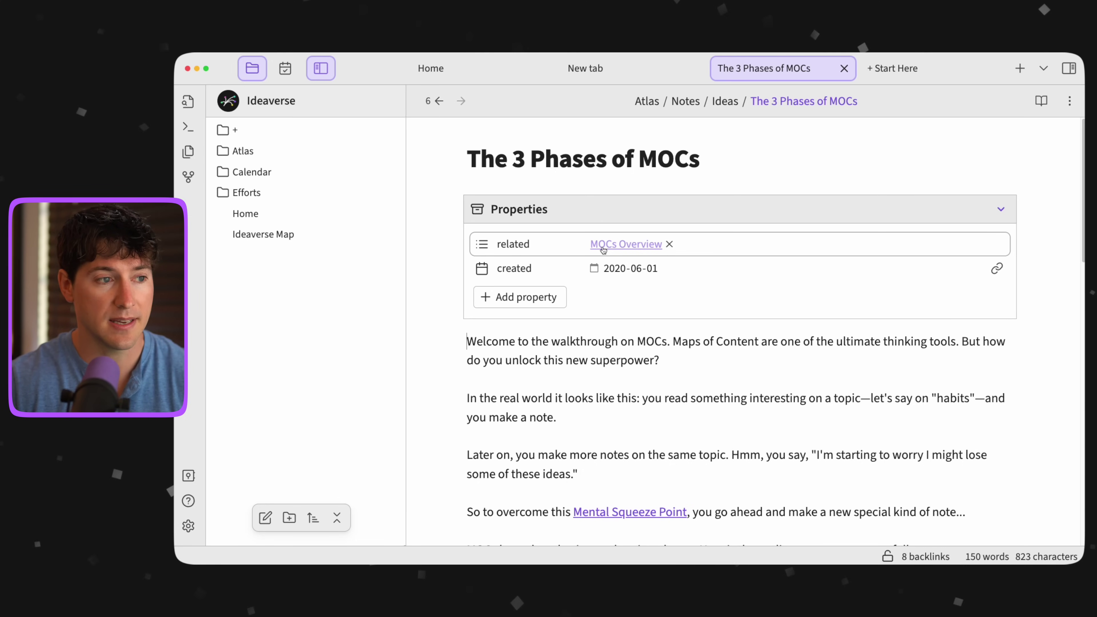
pyautogui.click(603, 245)
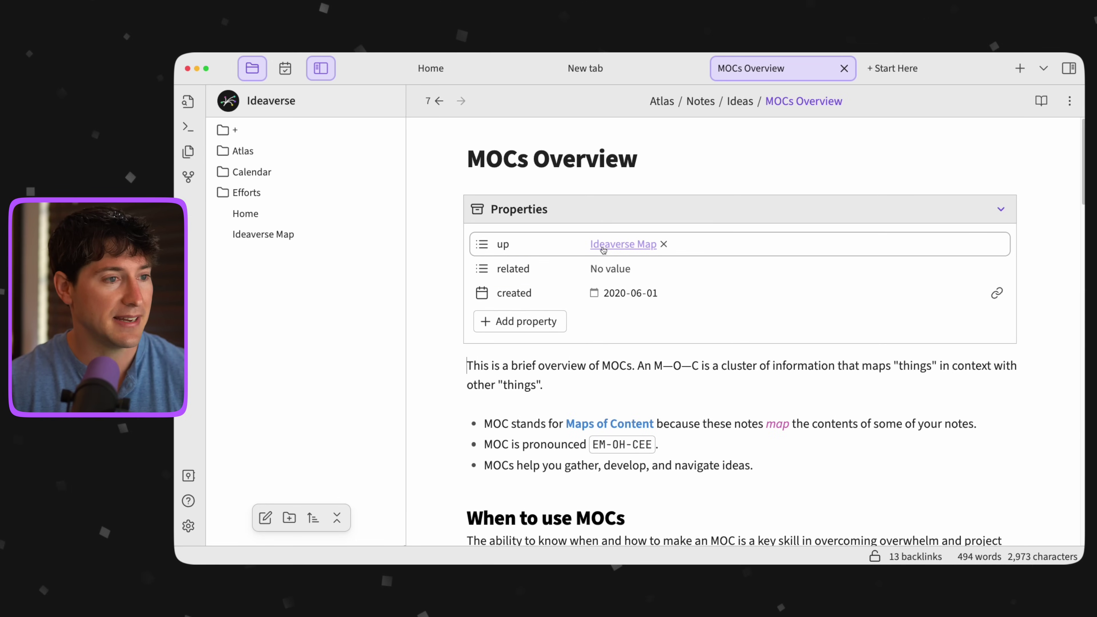
pyautogui.click(603, 246)
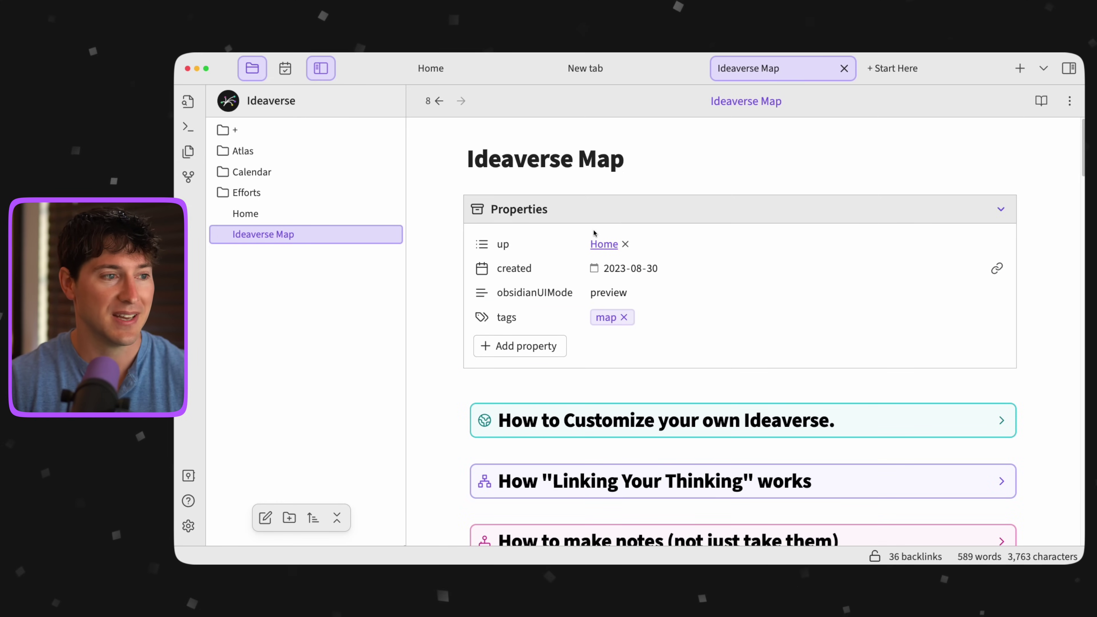
pyautogui.click(603, 245)
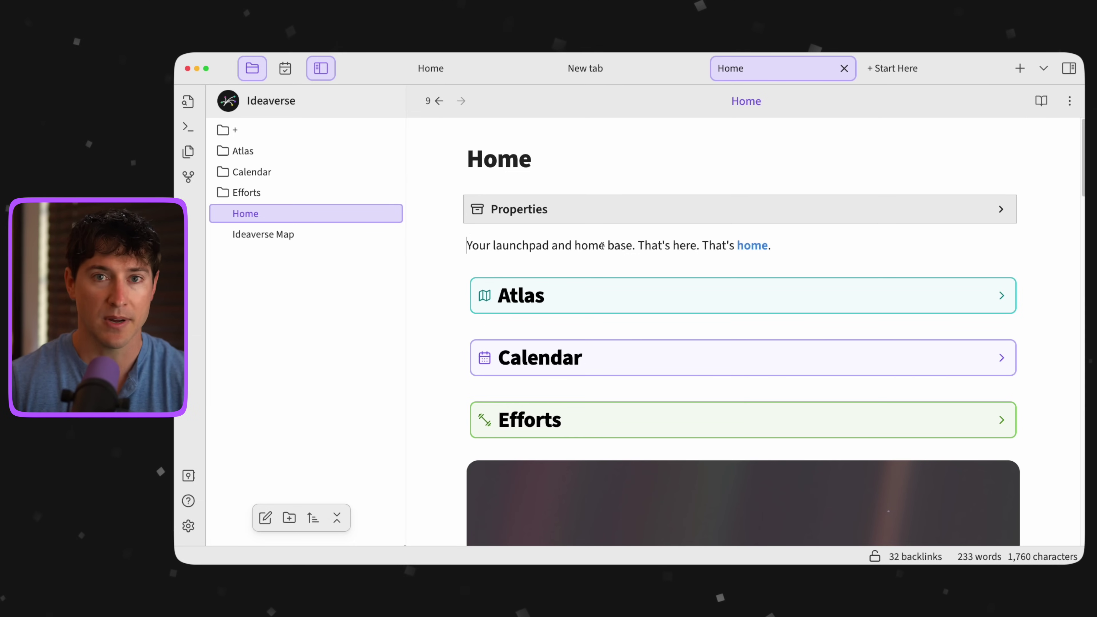
# Navigate back through history to the MOCs Overview note
pyautogui.click(438, 101)
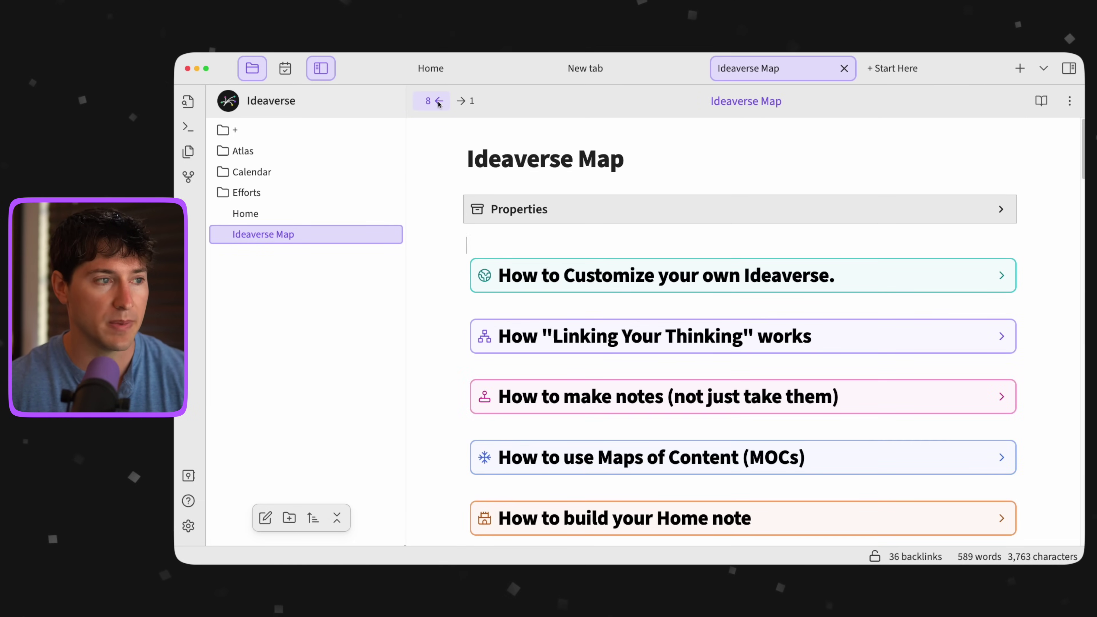
pyautogui.click(438, 101)
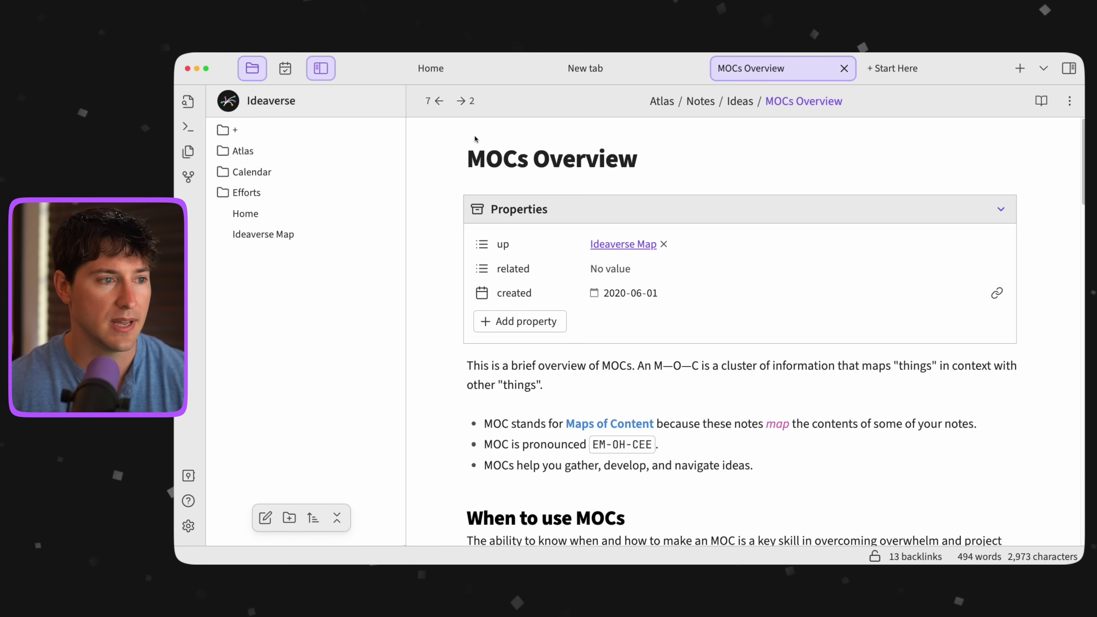
pyautogui.click(440, 101)
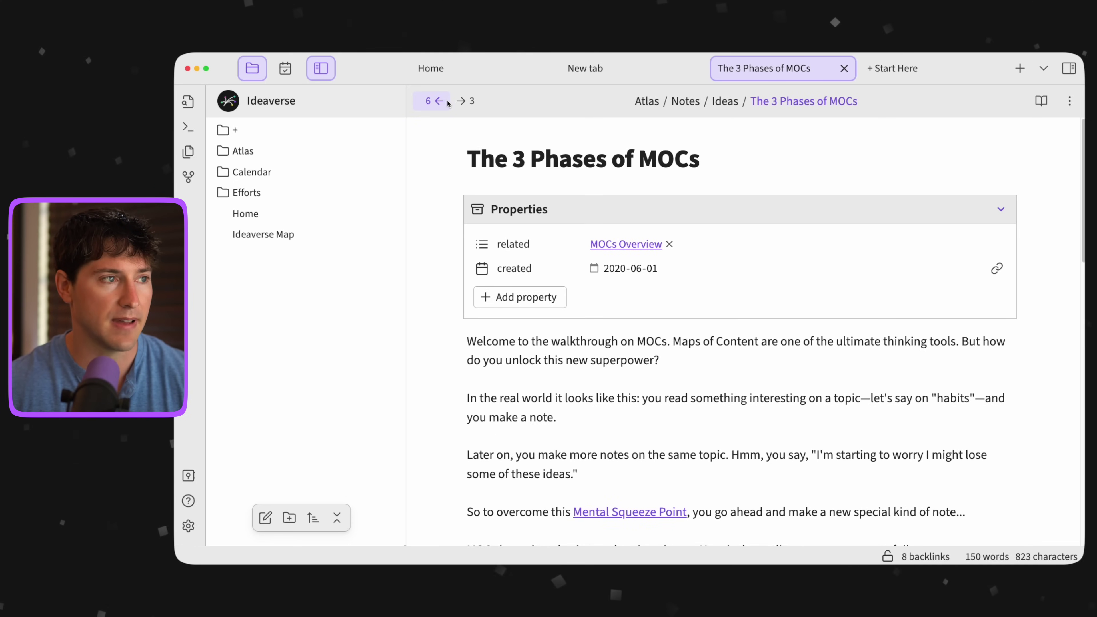
pyautogui.click(461, 101)
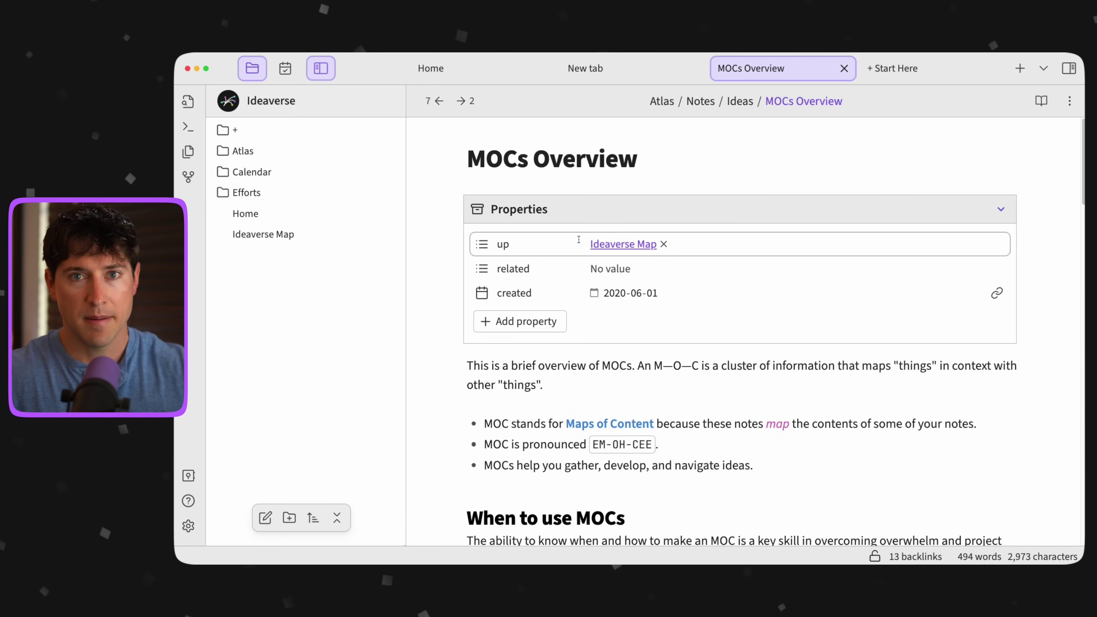
# Set MOCs Overview's related property to [[The 3 Phases of MOCs]]
pyautogui.click(599, 269)
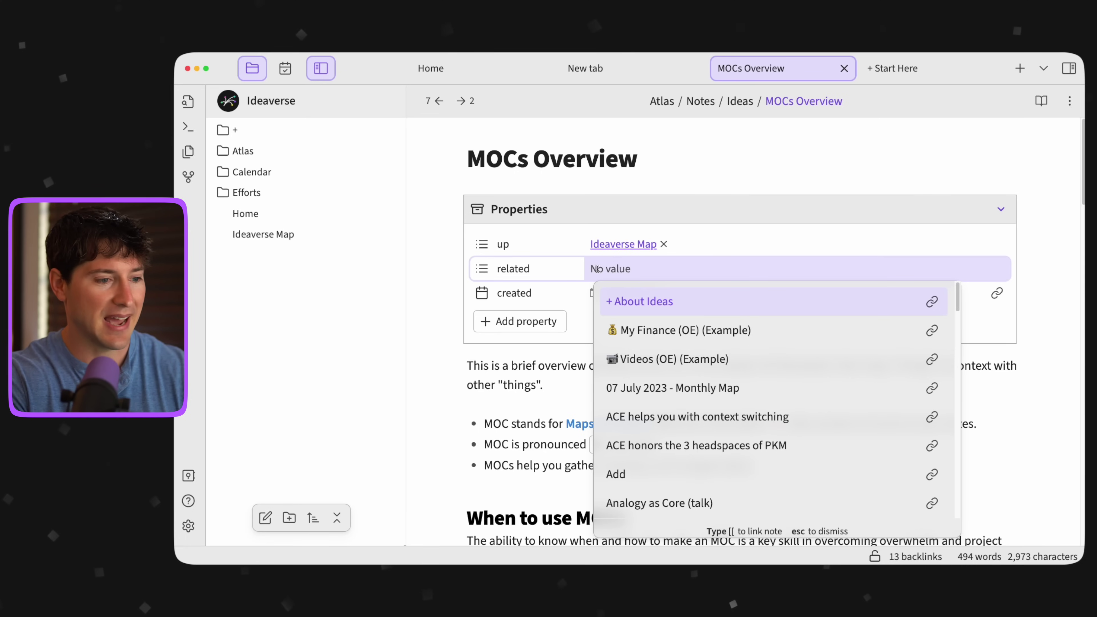
pyautogui.write('[[')
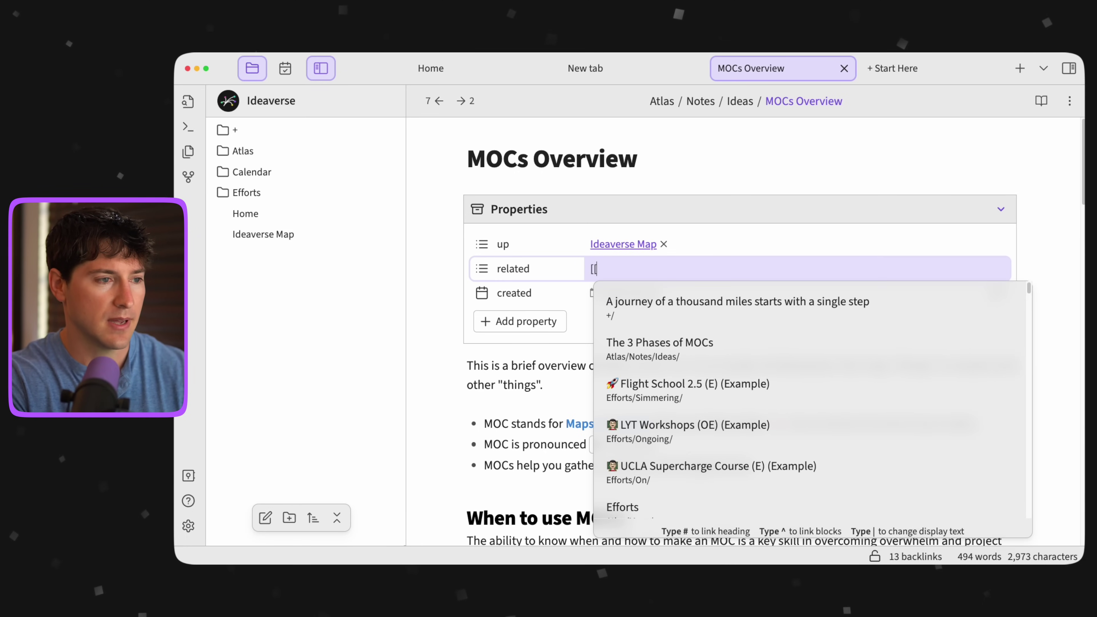
pyautogui.write('the 3 ph')
pyautogui.press('Return')
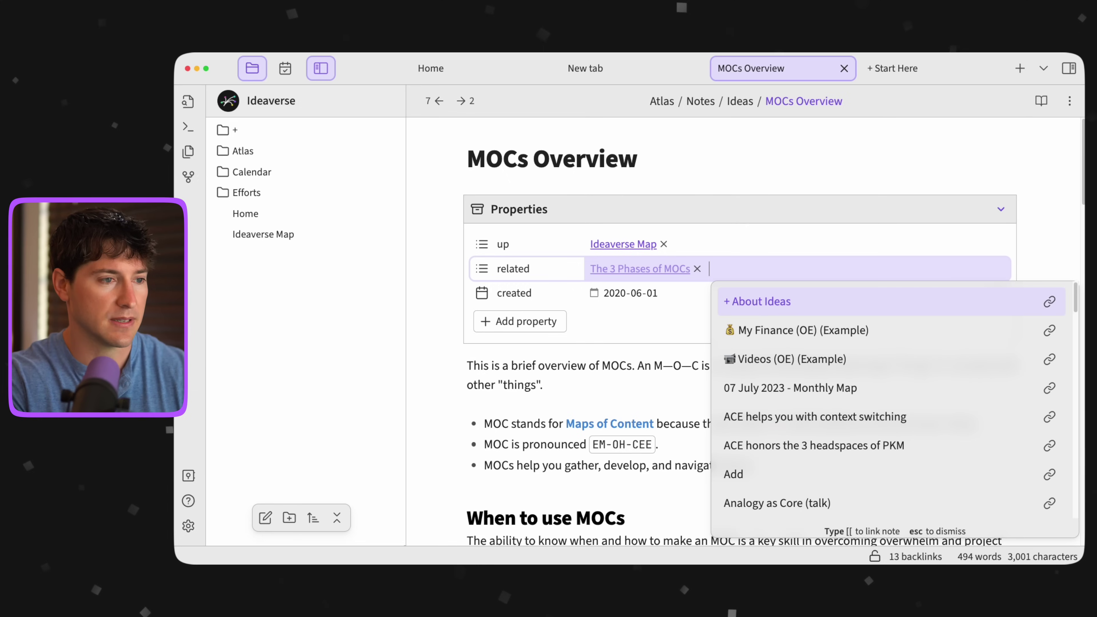
pyautogui.click(642, 186)
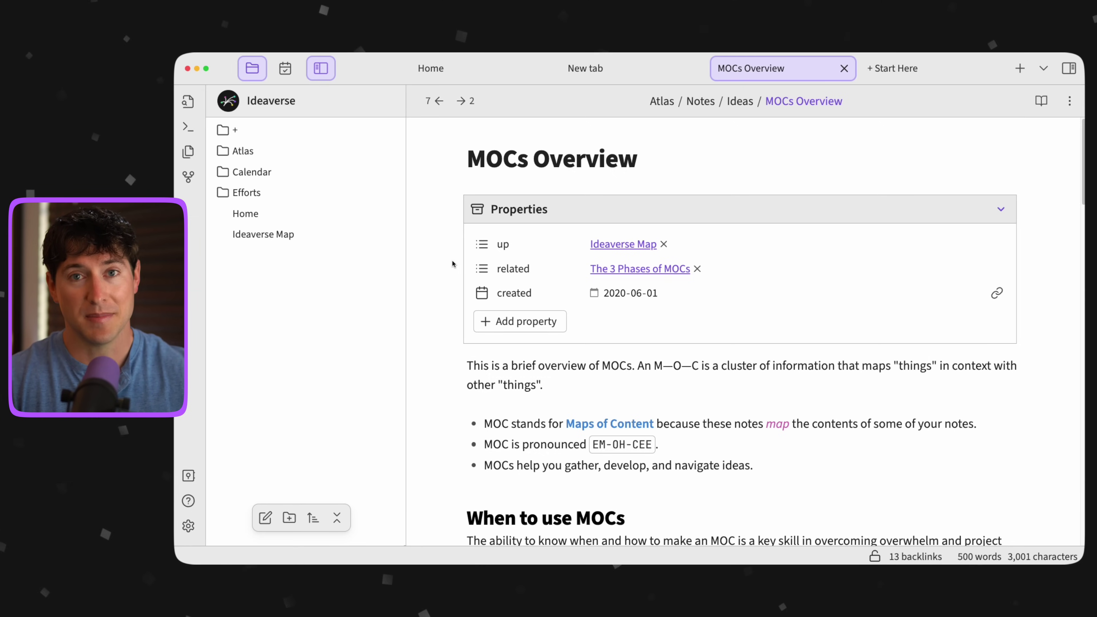
# Add an empty number-type property named 'year' to MOCs Overview
pyautogui.click(520, 321)
pyautogui.write('year')
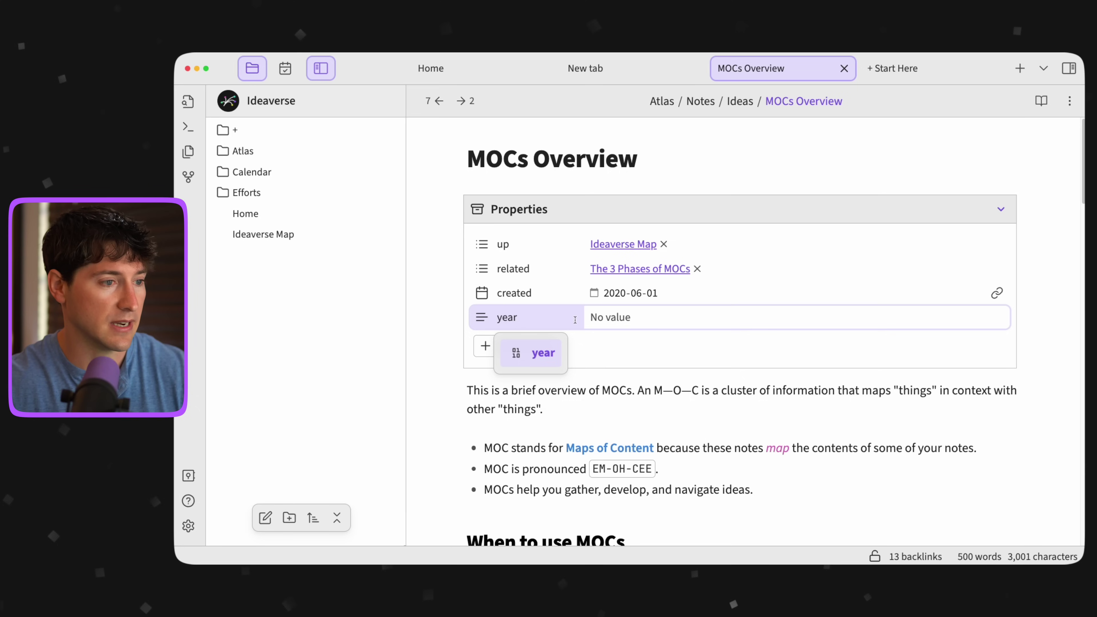
pyautogui.press('Return')
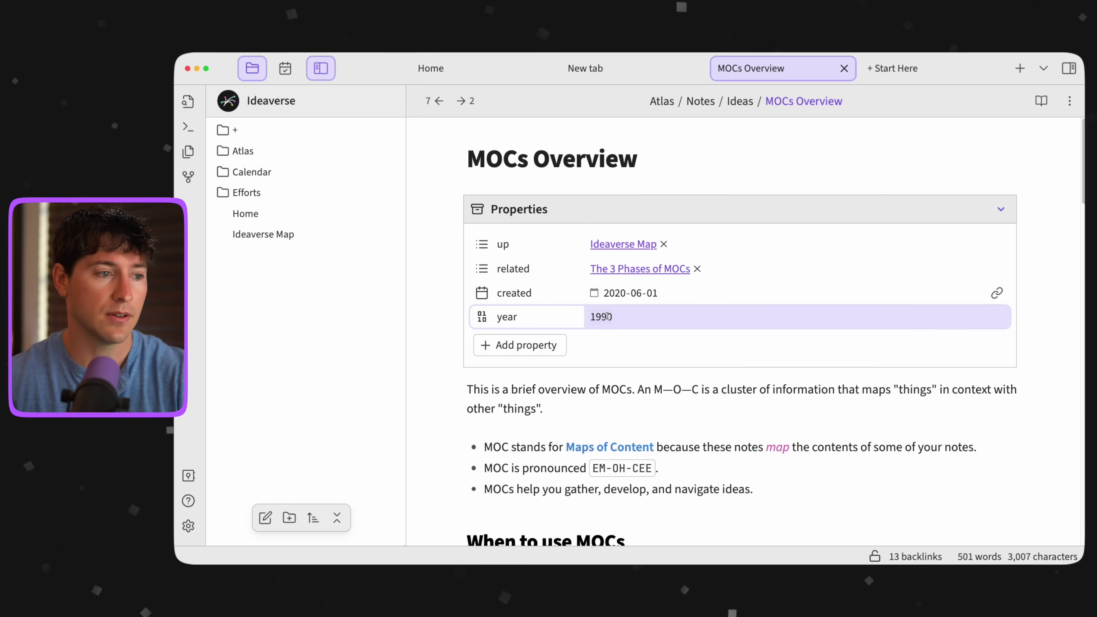
pyautogui.click(658, 187)
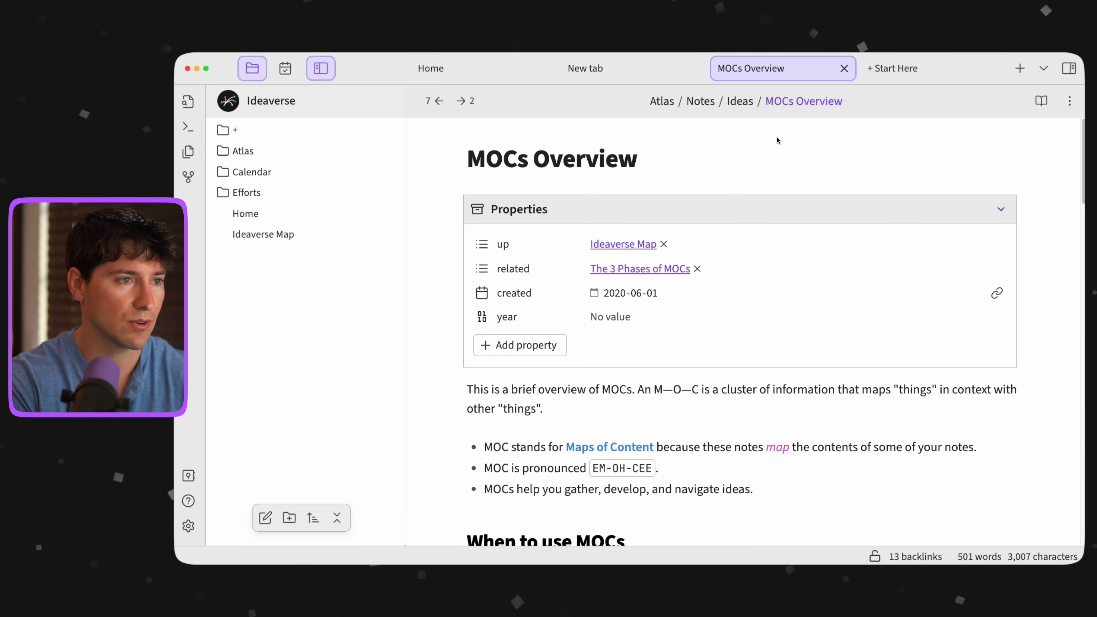
# Open the Sources Map note through the quick switcher by searching 'sourc'
pyautogui.press('super+o')
pyautogui.write('sourc')
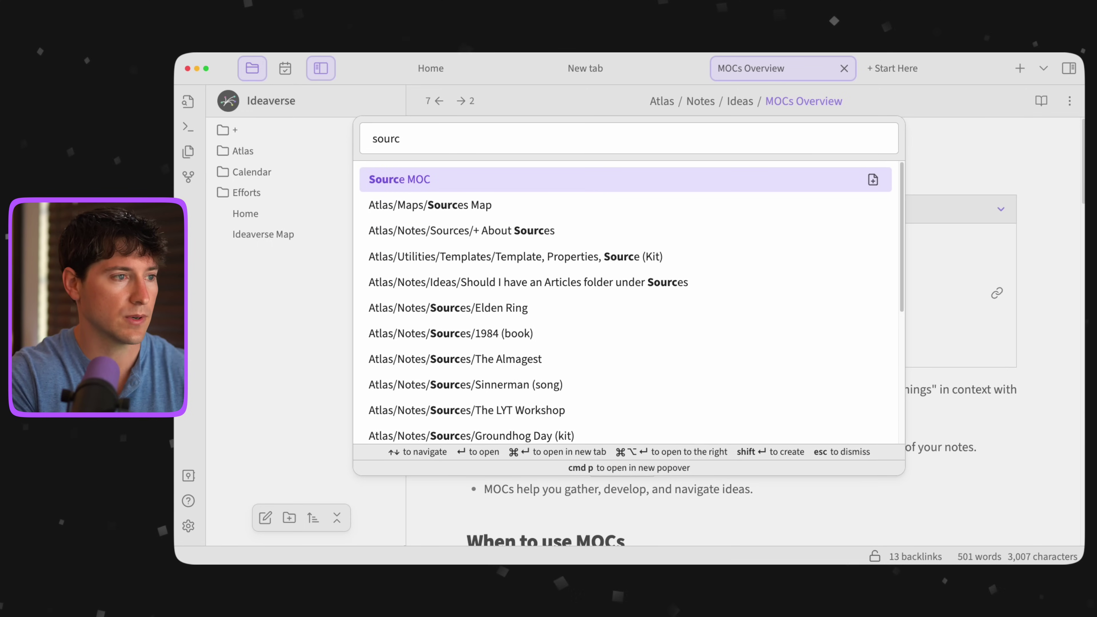
pyautogui.press('Down')
pyautogui.press('Return')
# Expand the Books table, view The Count of Monte Cristo note, then return to MOCs Overview
pyautogui.click(607, 330)
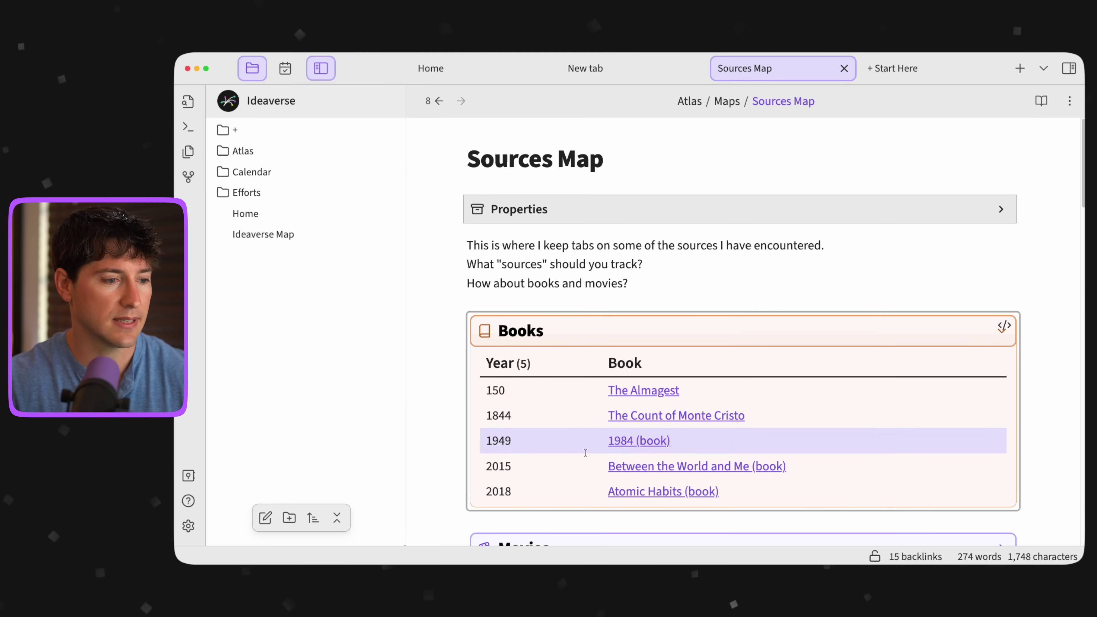
pyautogui.click(631, 417)
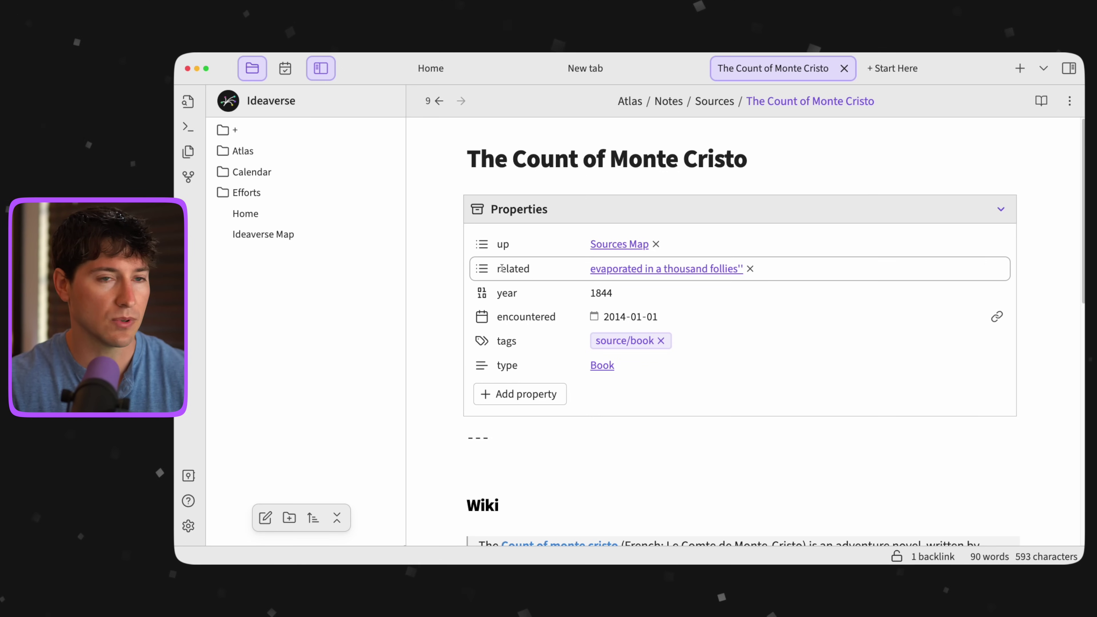
pyautogui.click(439, 101)
pyautogui.click(439, 102)
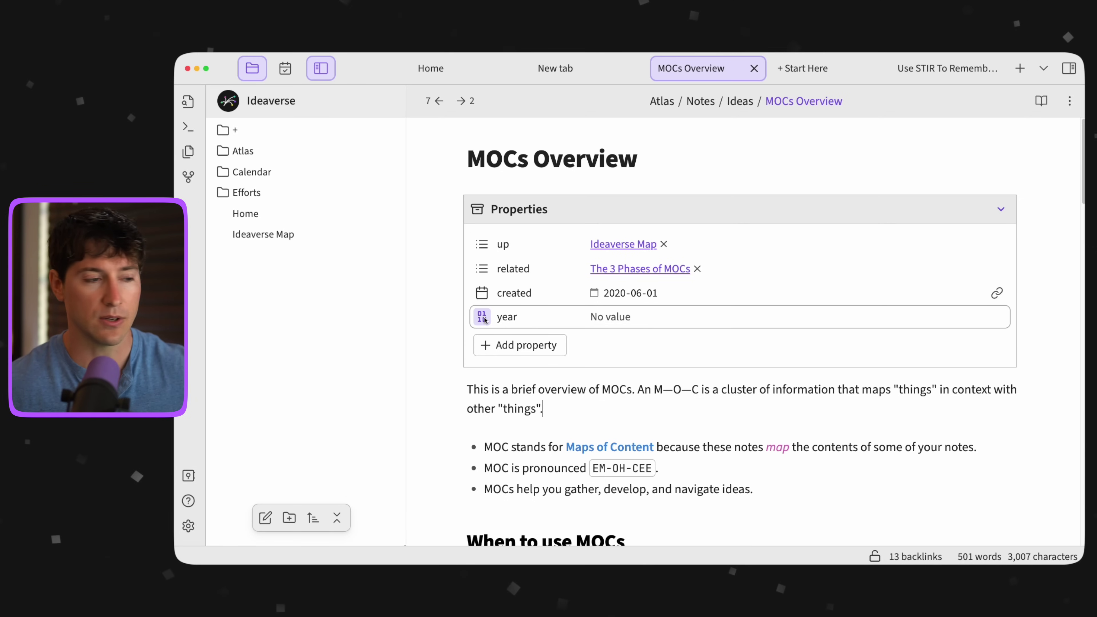
# Remove the empty year property from MOCs Overview, keeping up, related and created
pyautogui.click(484, 319)
pyautogui.click(501, 374)
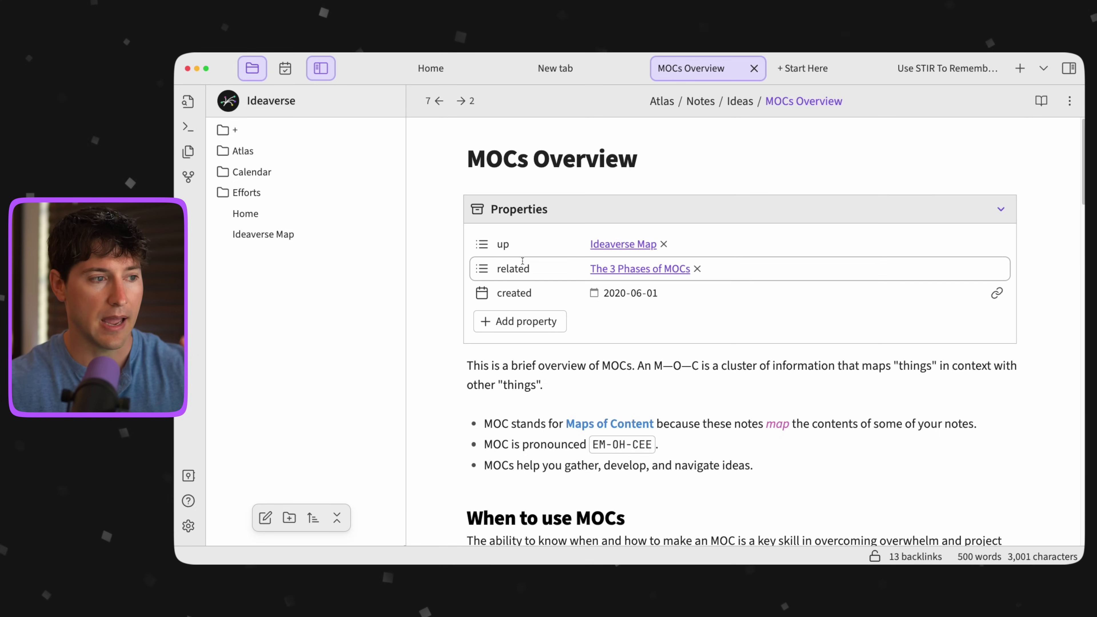
# Delete the related property from the Use STIR To Remember More note
pyautogui.click(941, 72)
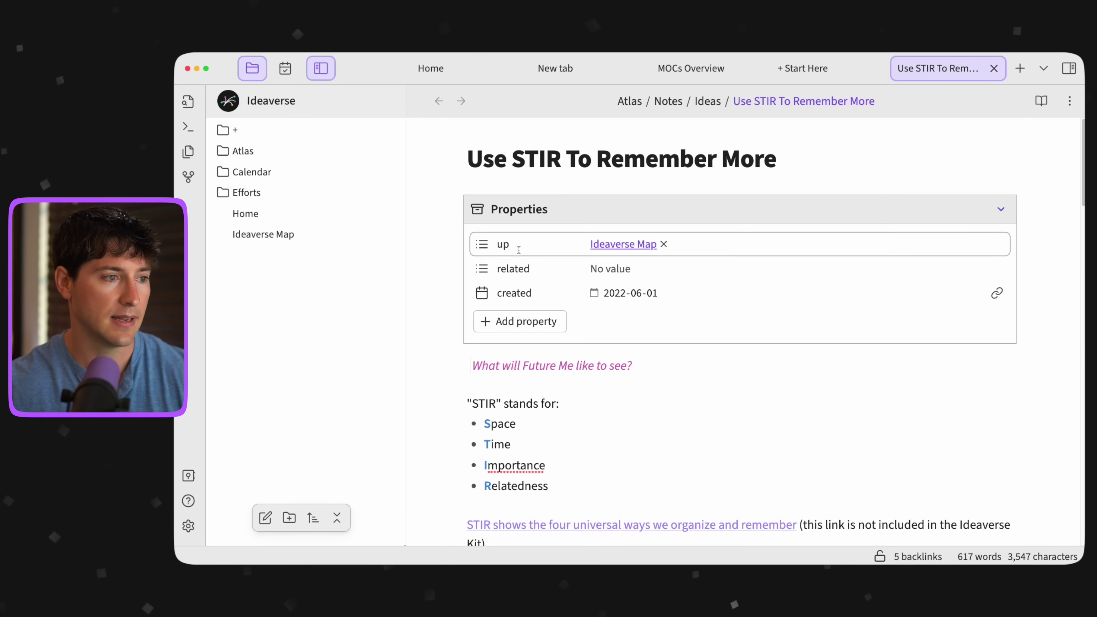
pyautogui.click(483, 270)
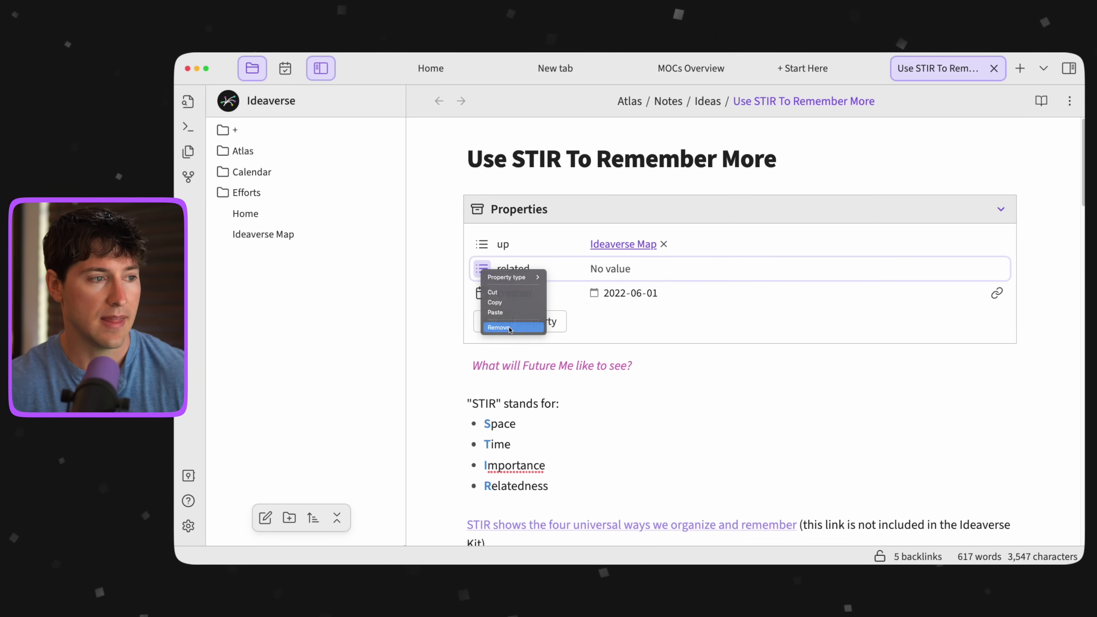
pyautogui.click(508, 325)
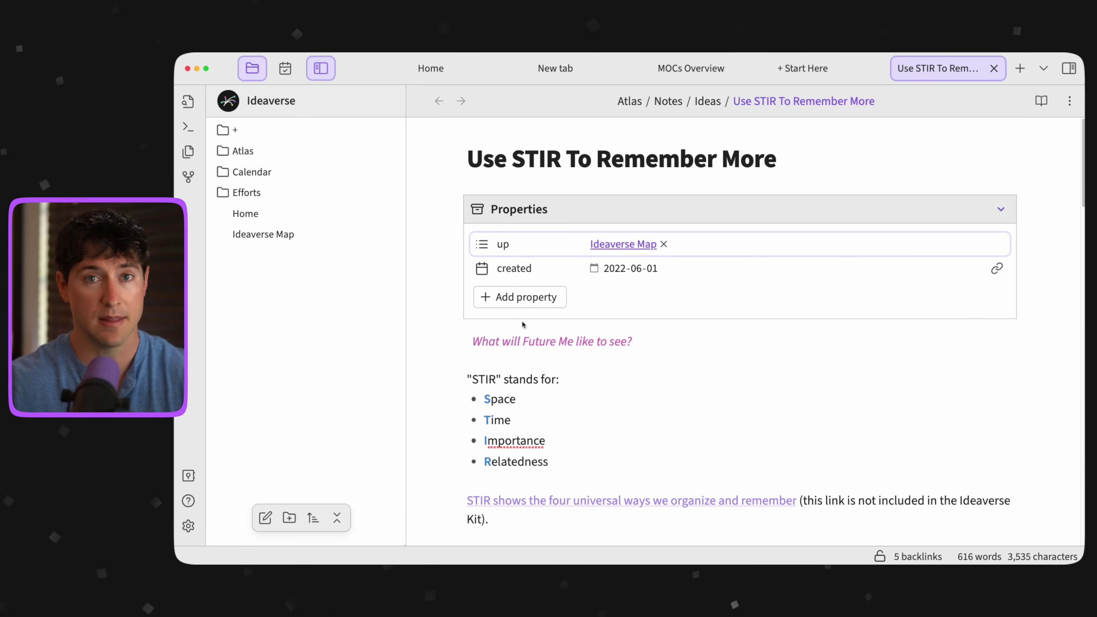
# Close that tab and reopen Use STIR To Remember More in a new tab via 'stir' search
pyautogui.press('super+w')
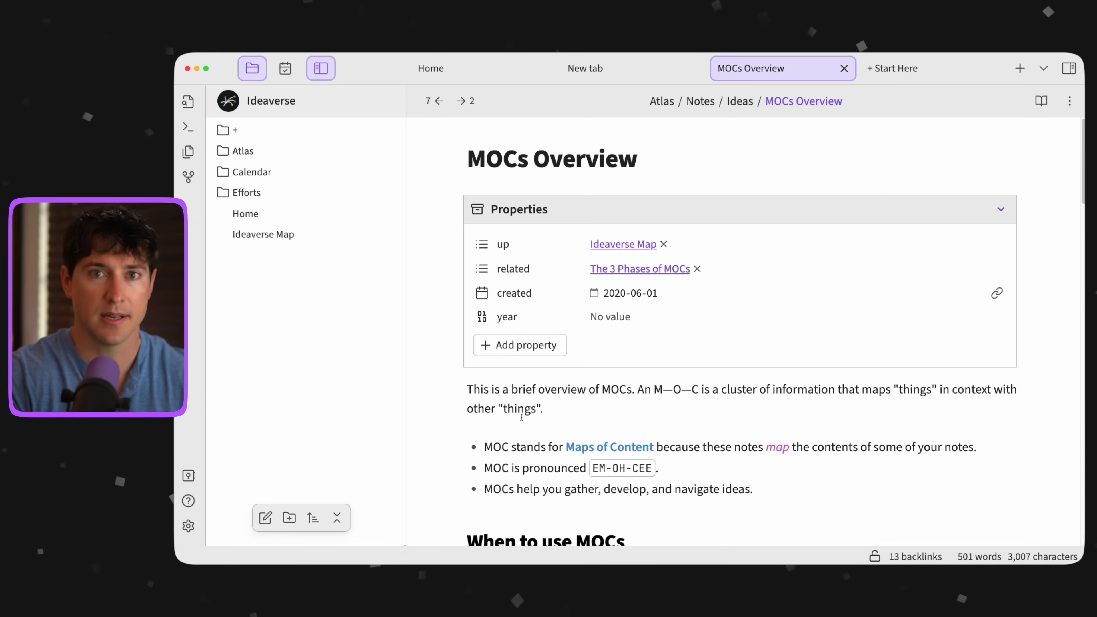
pyautogui.hotkey('ctrl', 'Tab')
pyautogui.press('super+t')
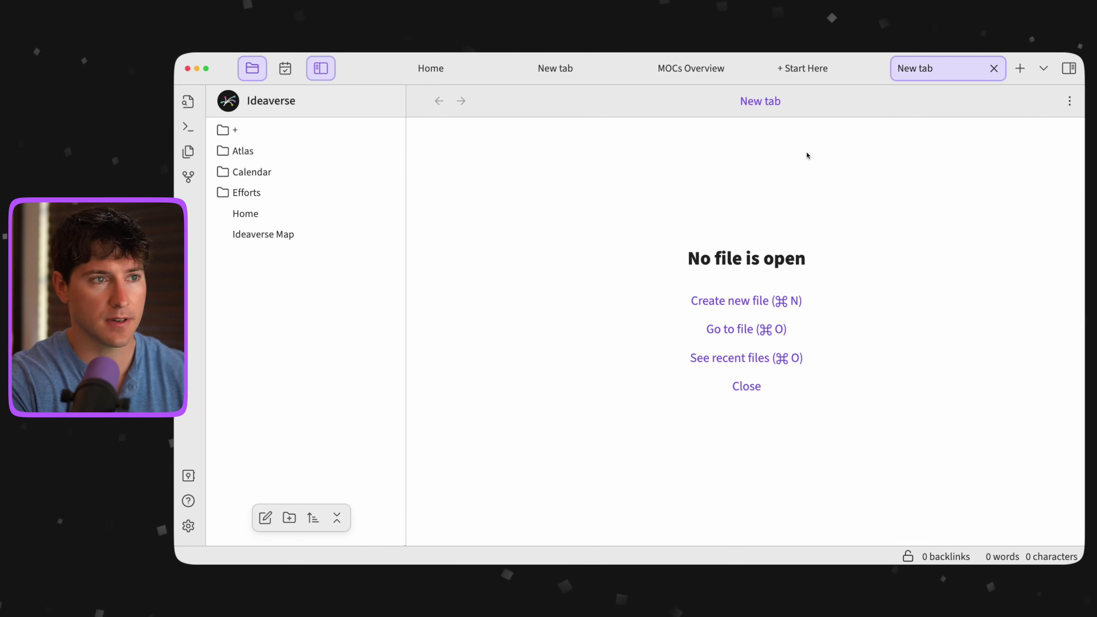
pyautogui.press('super+o')
pyautogui.write('stir')
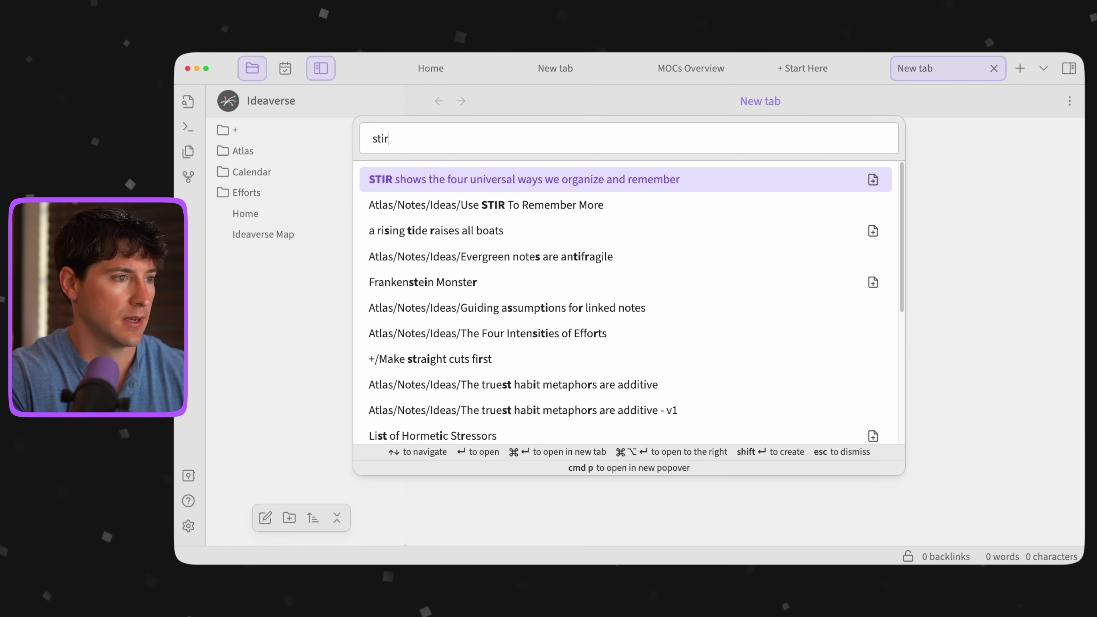
pyautogui.press('Down')
pyautogui.press('Return')
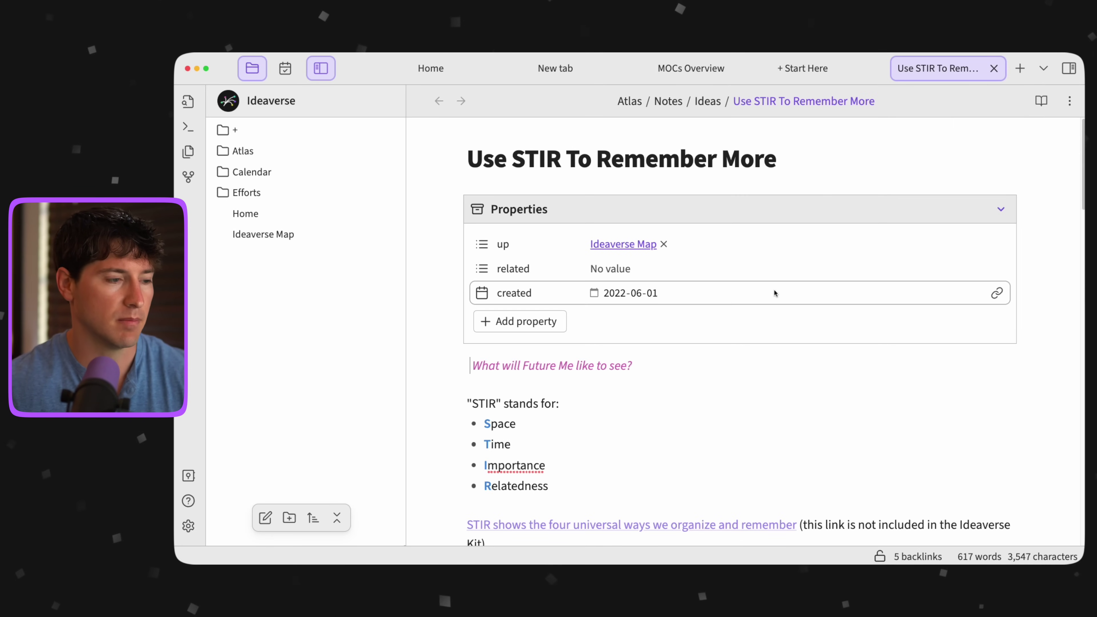
pyautogui.scroll(-10, 766, 306)
pyautogui.scroll(-5, 760, 322)
pyautogui.scroll(15, 759, 324)
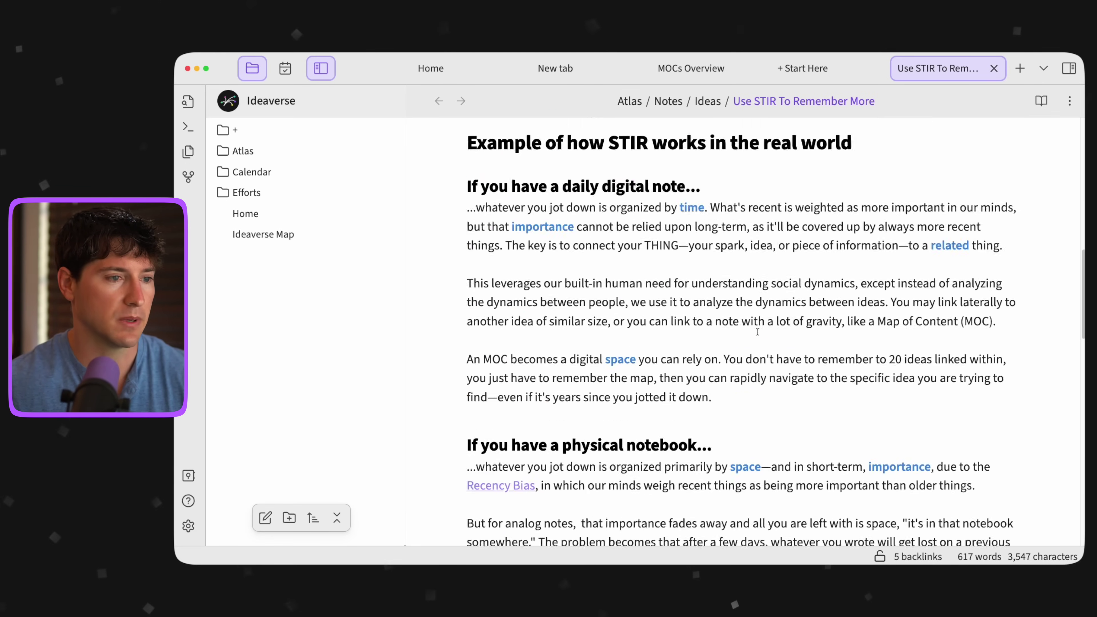